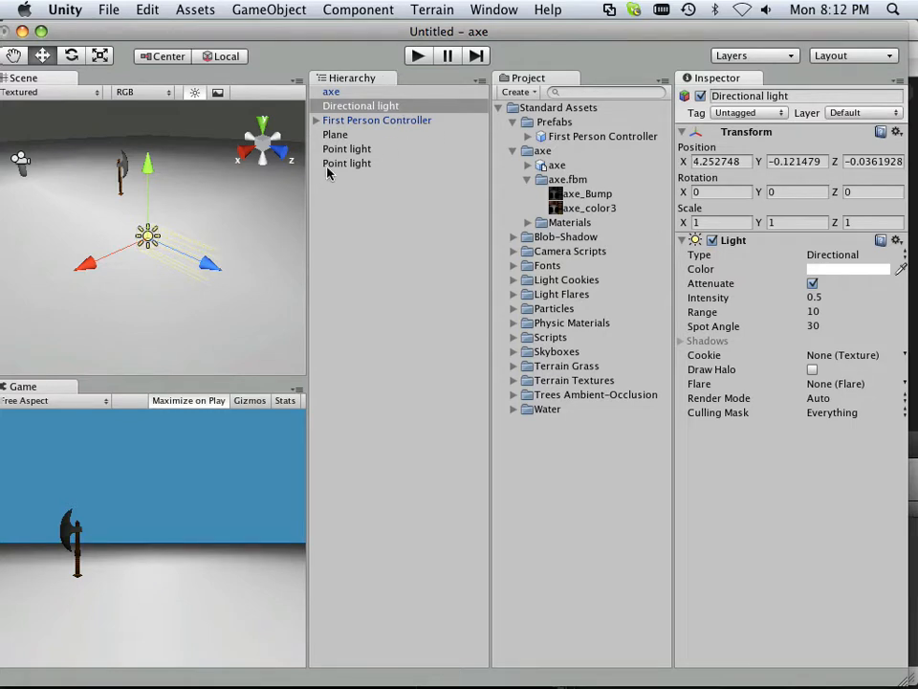
Step: Play-test the current axe scene and stop the playback
click(418, 55)
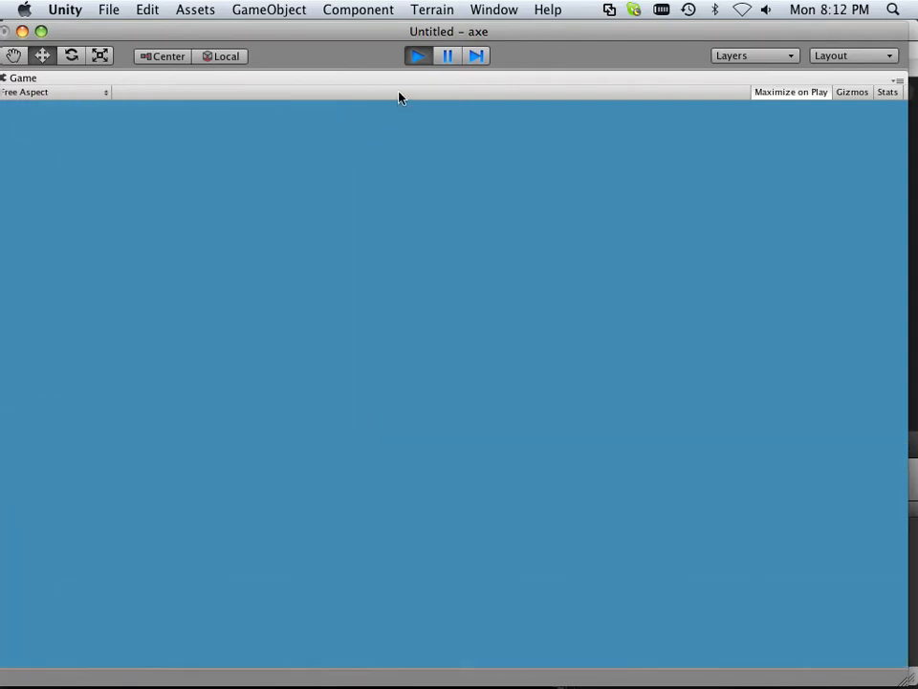
click(416, 58)
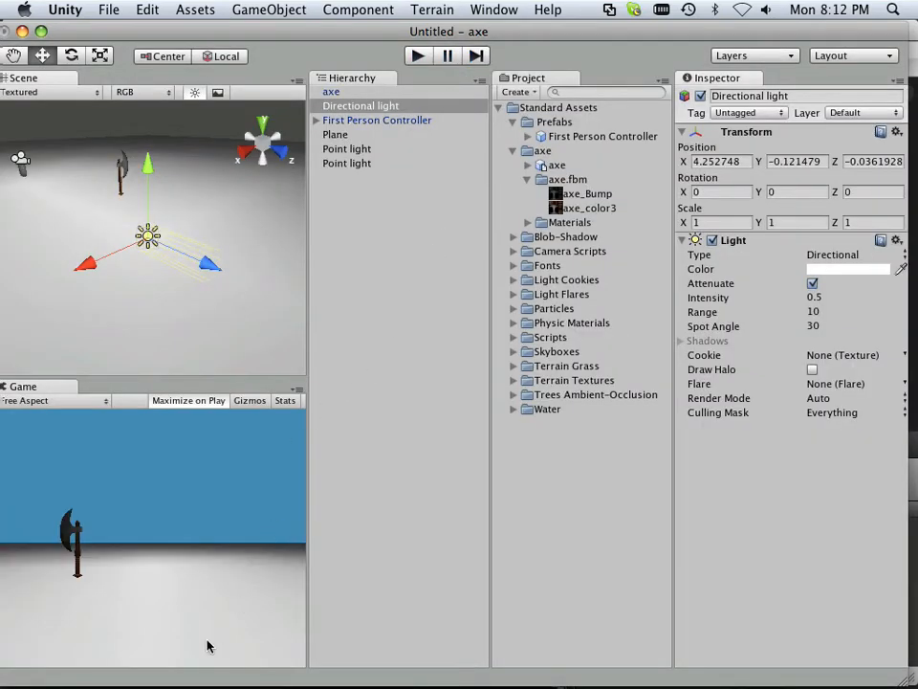
Step: Switch to Maya and examine the whole axe model in the perspective view
mouse_move(212, 681)
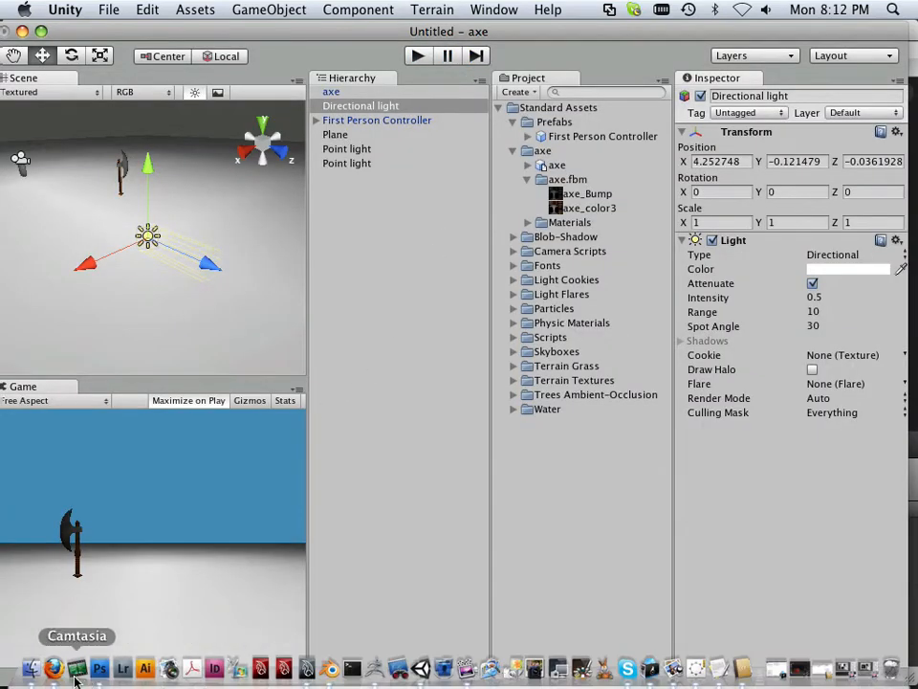
click(307, 670)
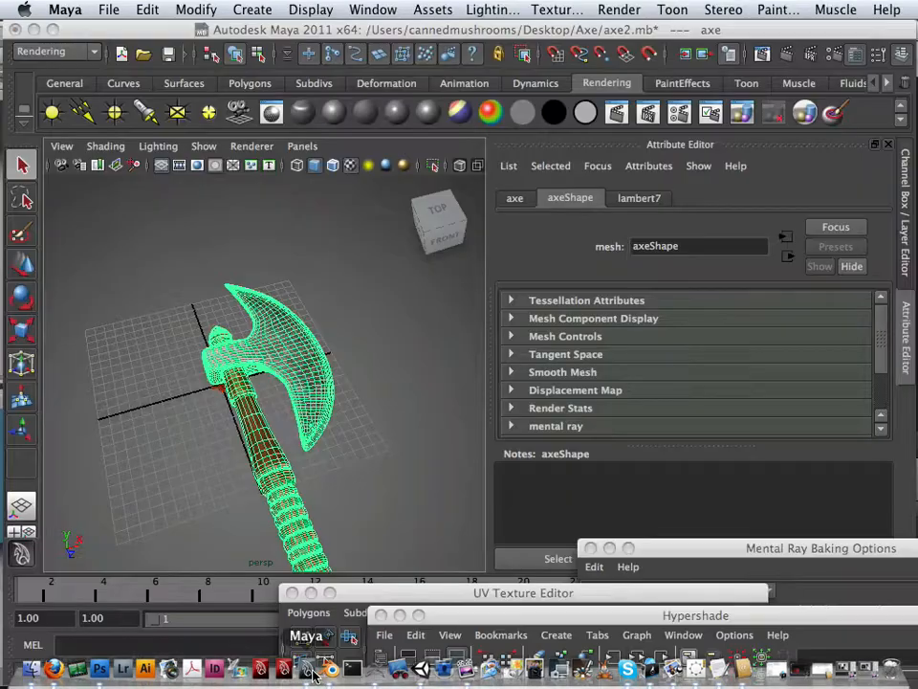
scroll(373, 326, down, 3)
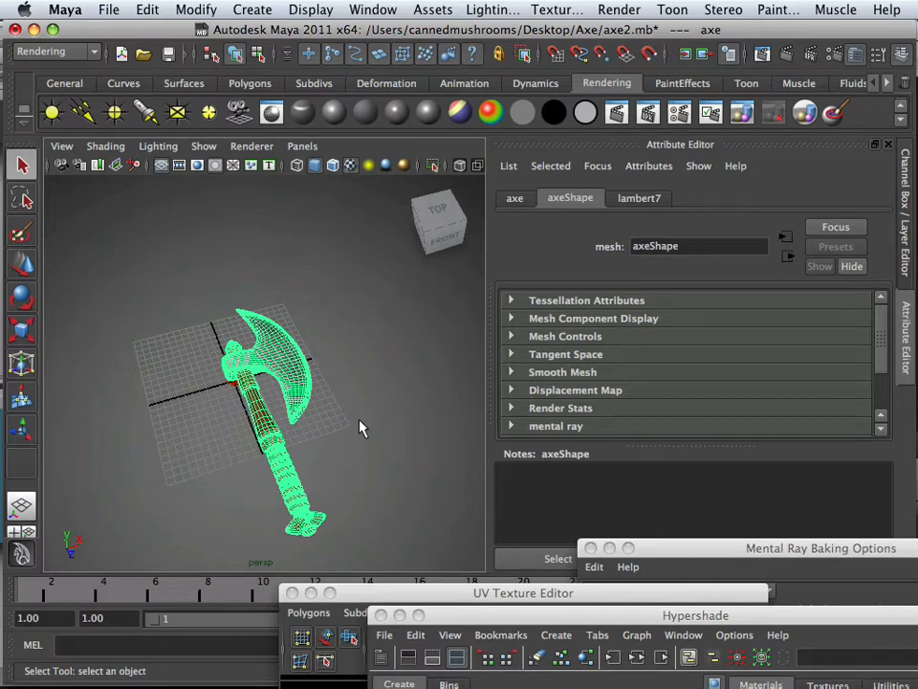
Step: Switch to Unity, start a new project and create a unityaxe2 folder inside the Axe folder for its location
mouse_move(328, 681)
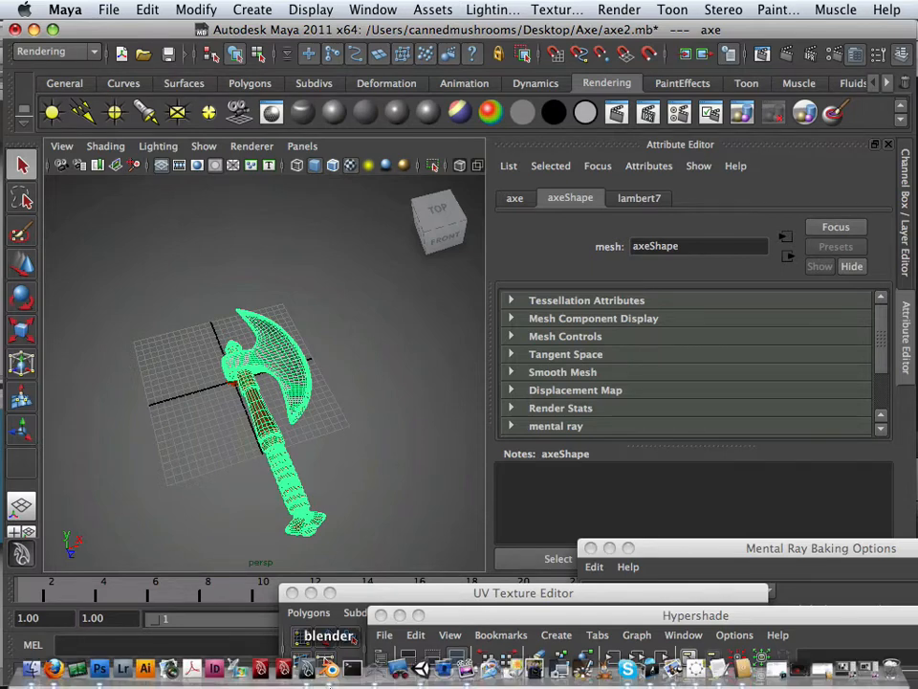
click(421, 673)
click(109, 11)
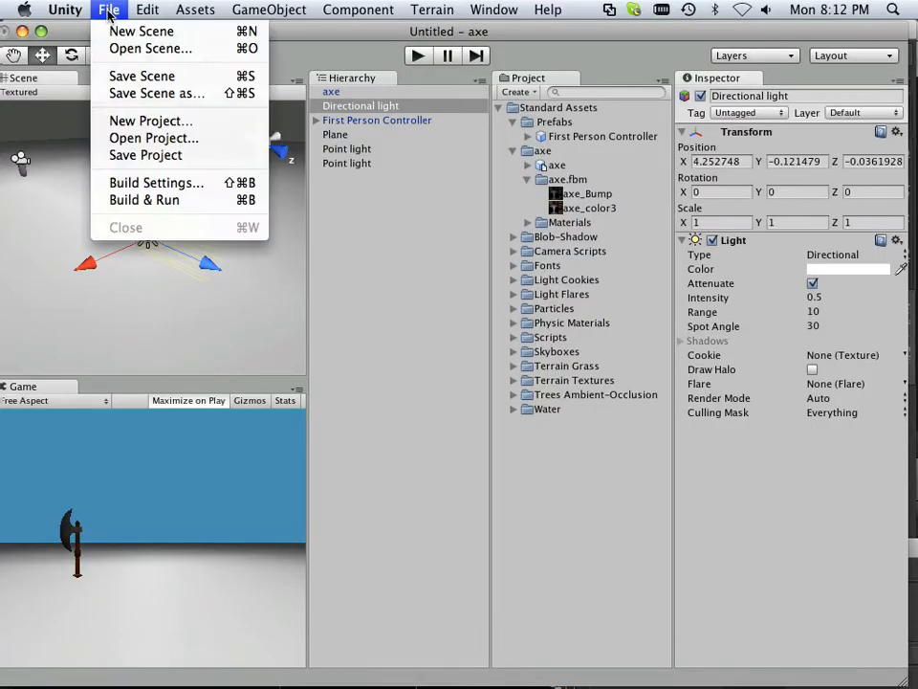
click(134, 121)
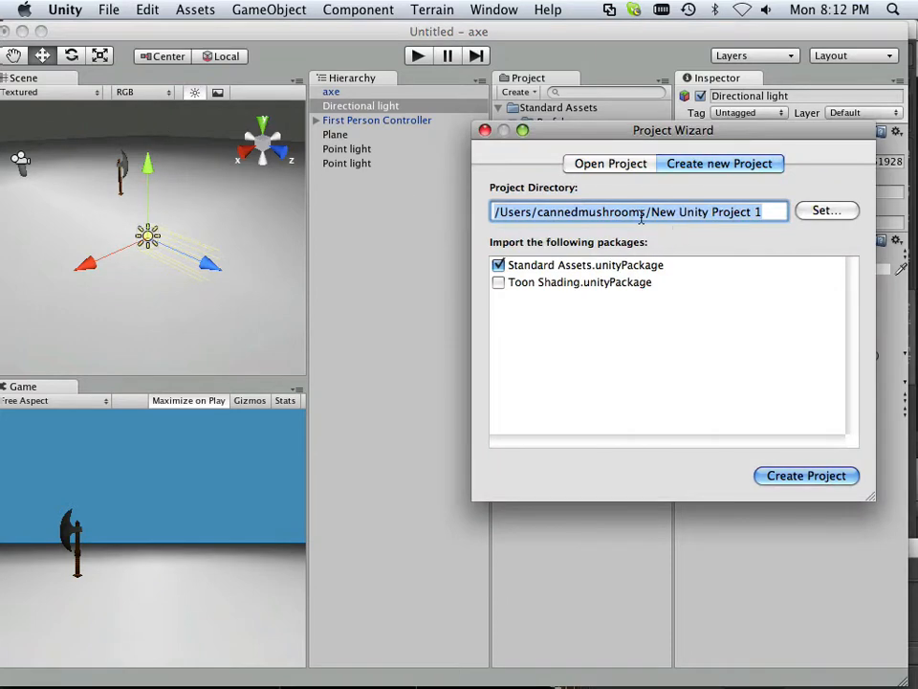
click(823, 212)
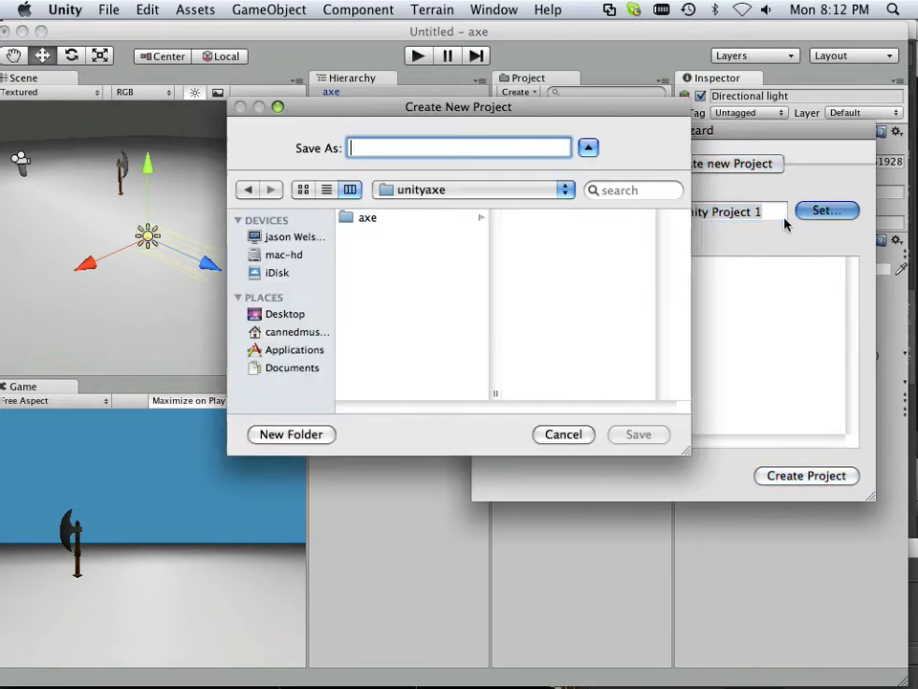
click(405, 195)
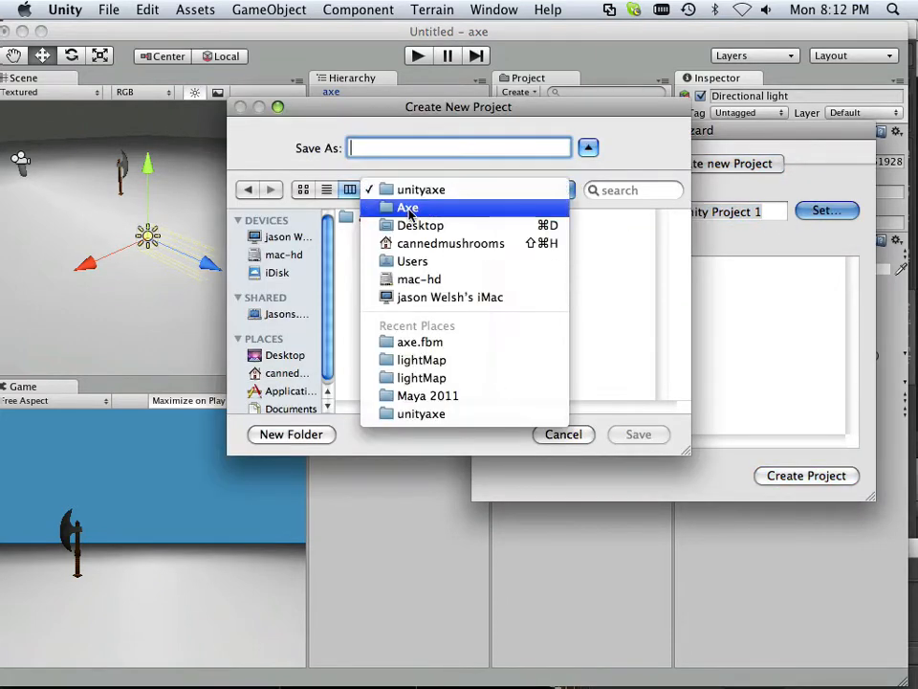
click(405, 207)
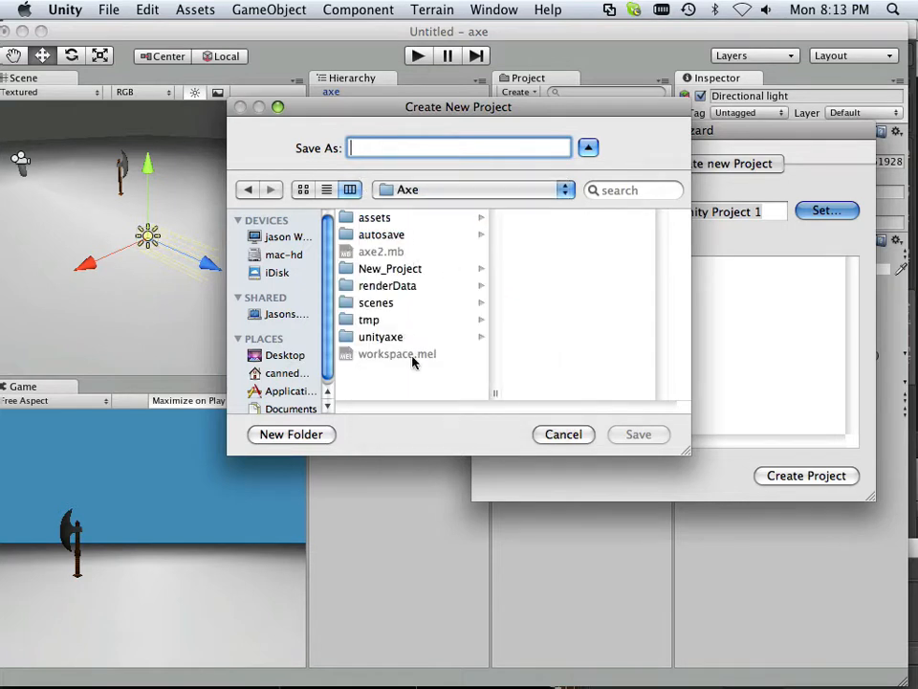
click(310, 435)
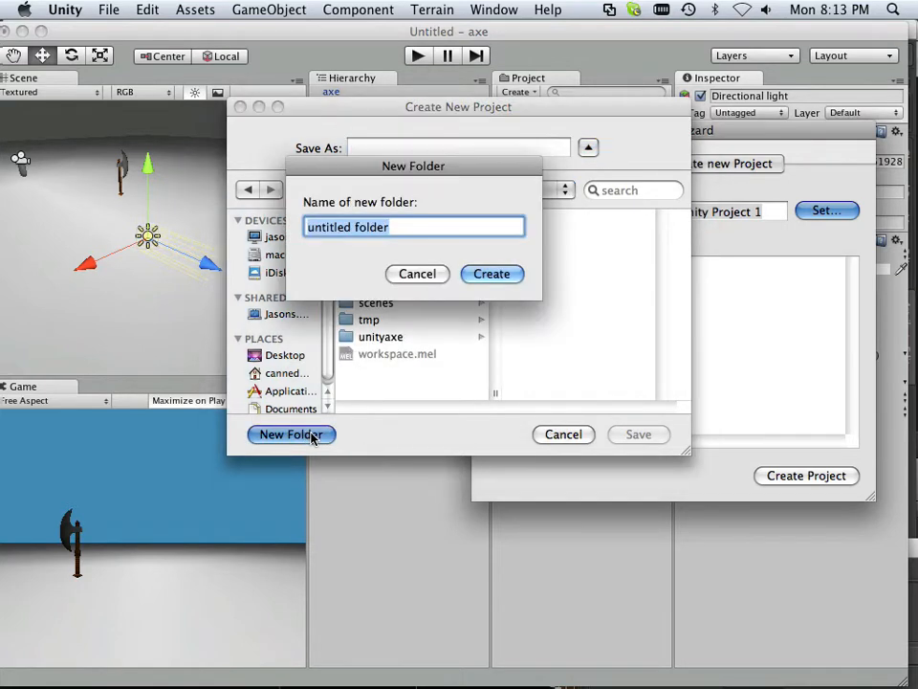
text(unityaxe2)
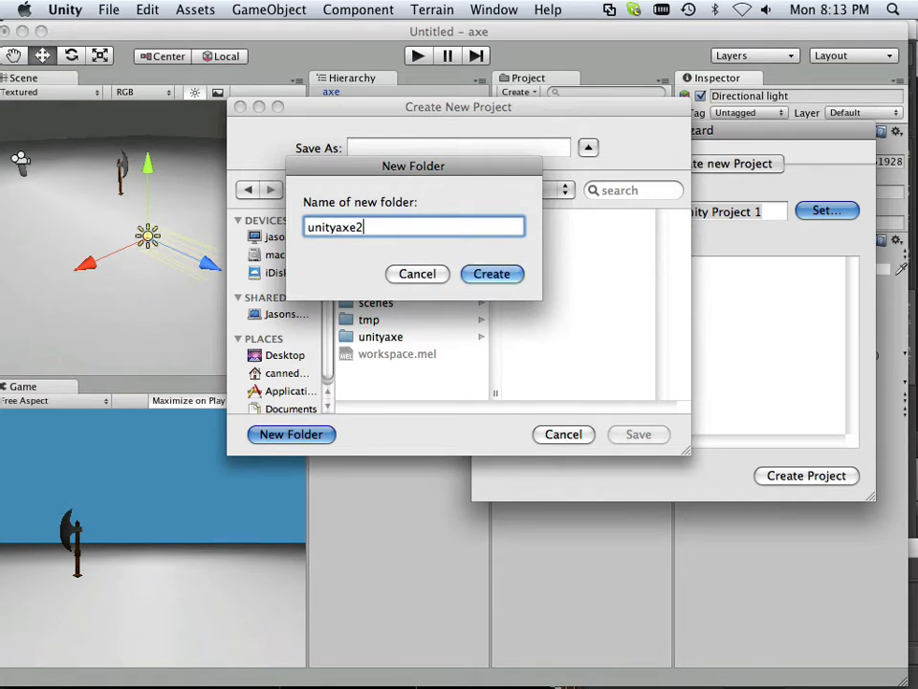
key(Return)
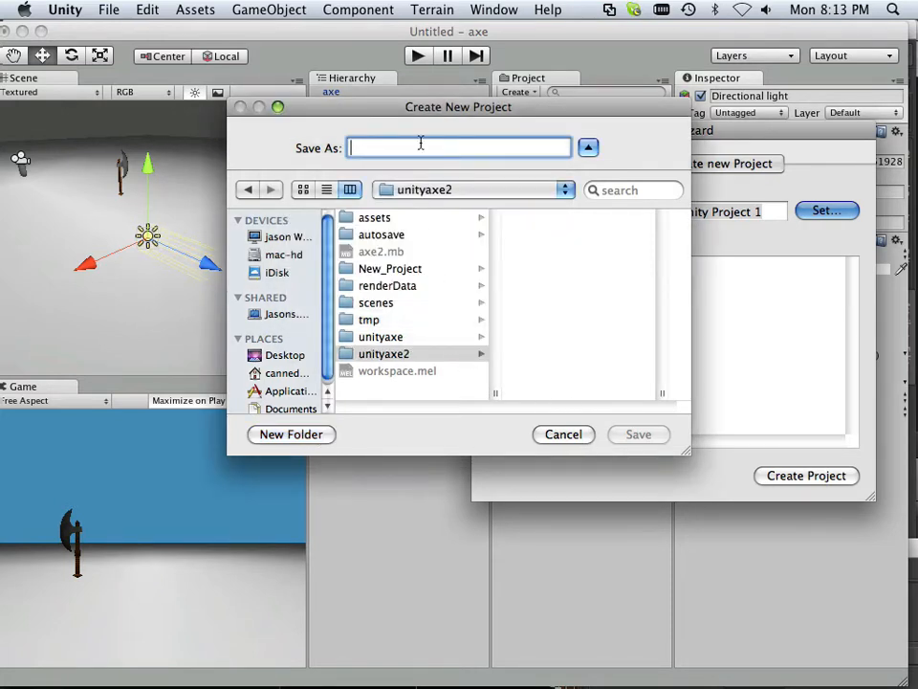
Step: Name the project axe and create it with the Standard Assets package, discarding the changes in the untitled scene
text(axe)
key(Return)
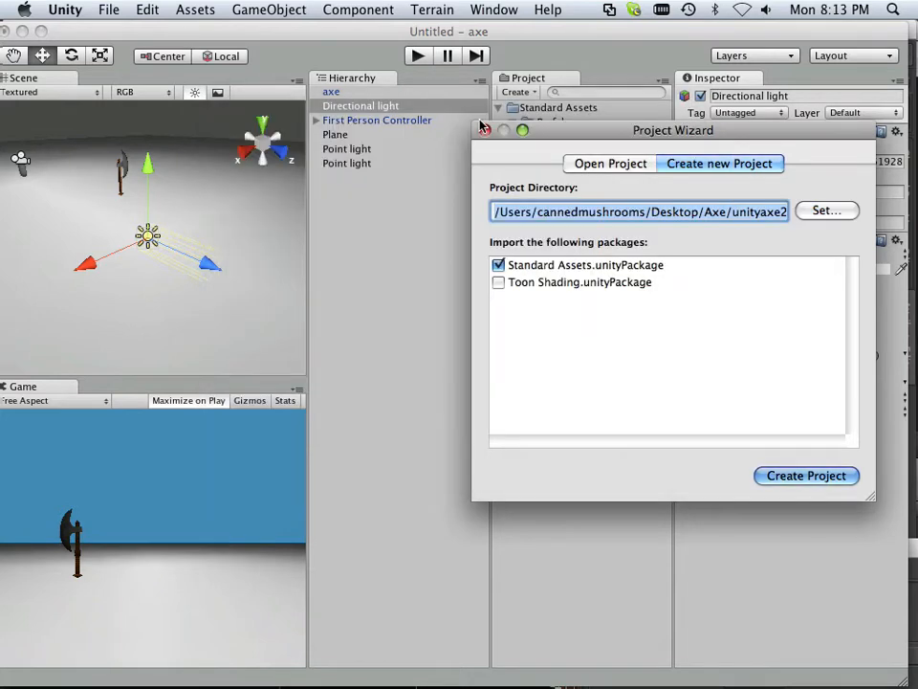
click(807, 482)
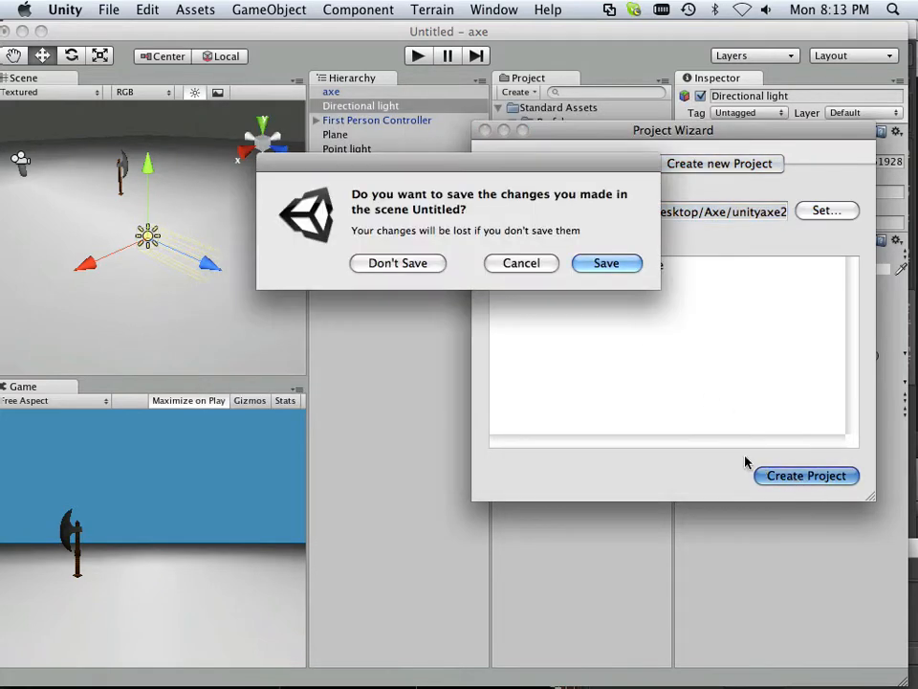
click(419, 262)
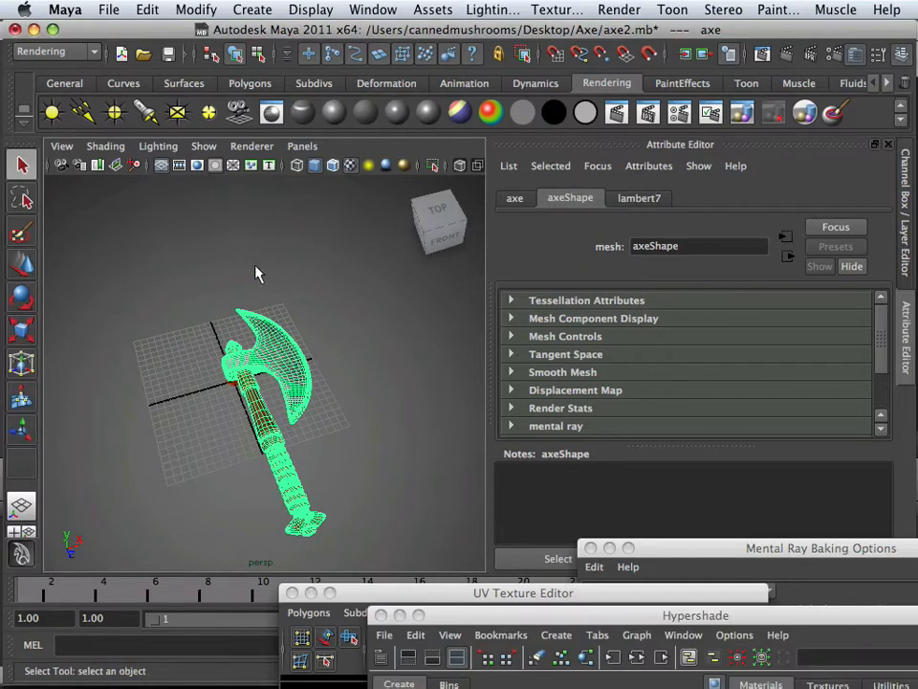
Step: In Maya, start exporting the selected axe with FBX export as the file type
click(109, 11)
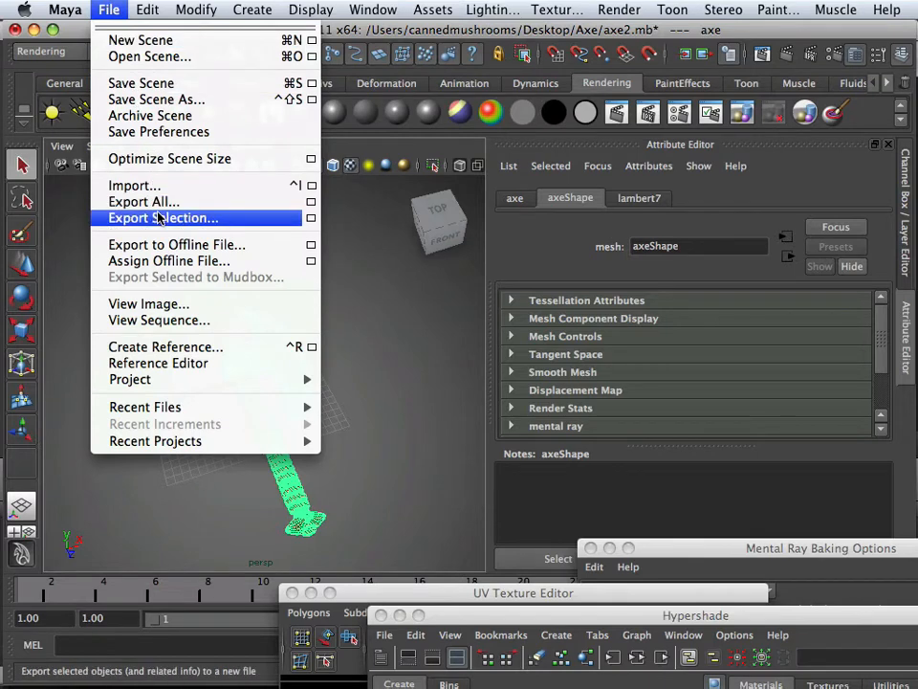
click(200, 220)
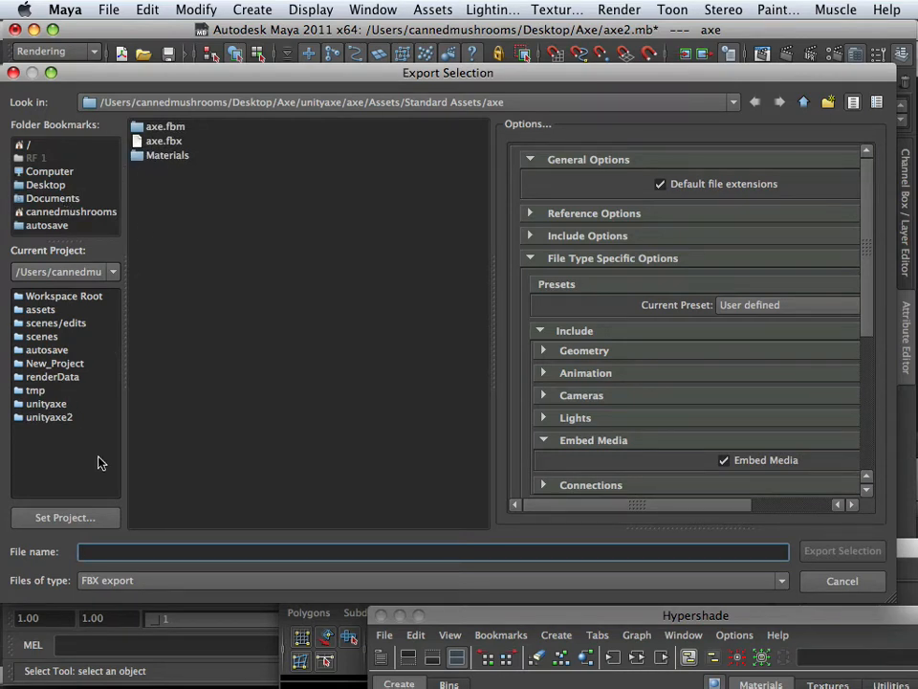
click(127, 579)
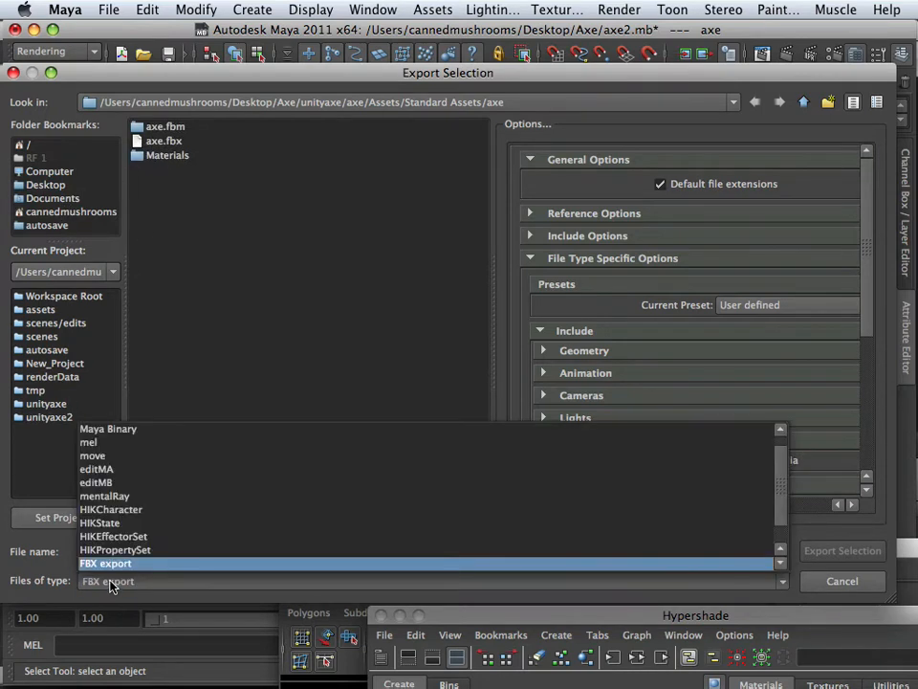
click(112, 564)
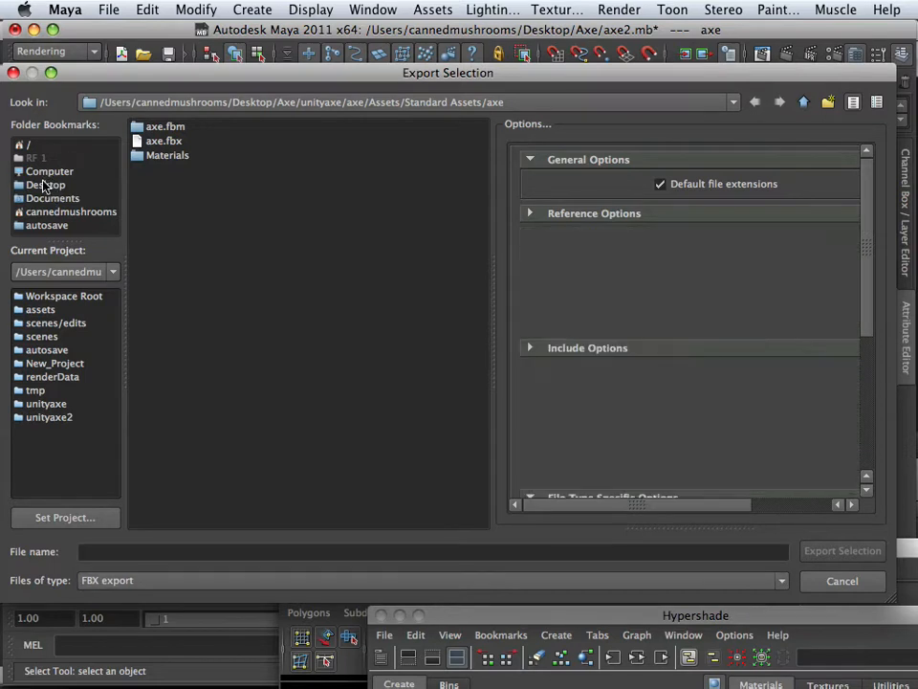
Step: Set the export location to Desktop/Axe/unityaxe2/axe/Assets/Standard Assets
click(43, 185)
double_click(155, 126)
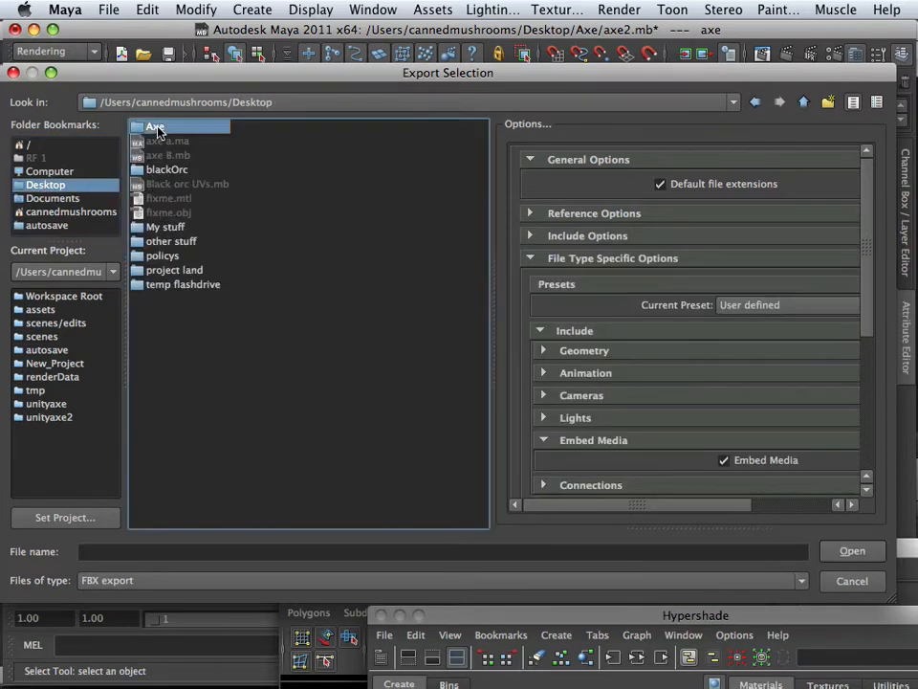
double_click(180, 242)
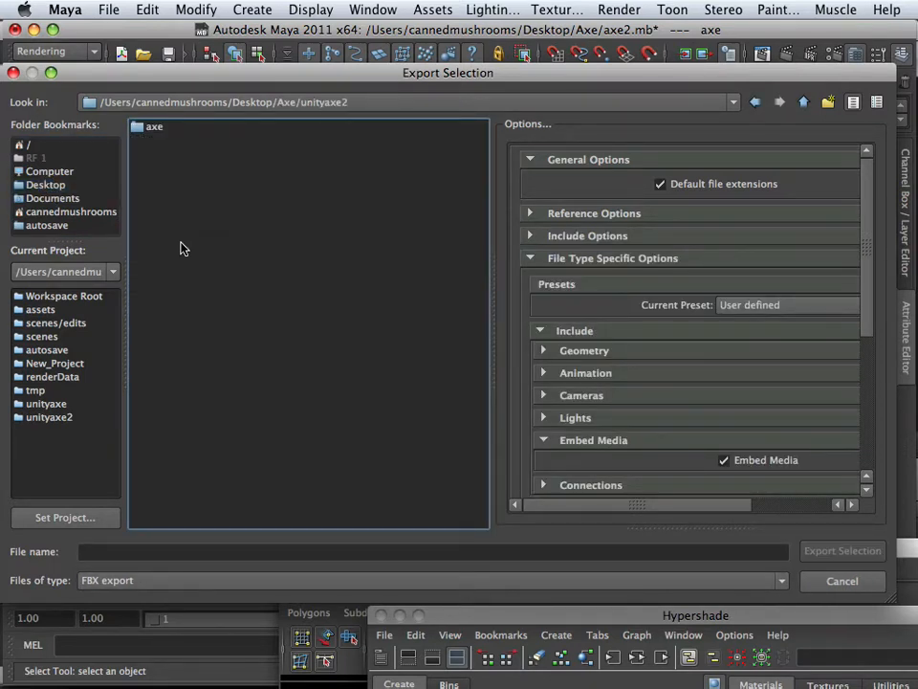
double_click(149, 129)
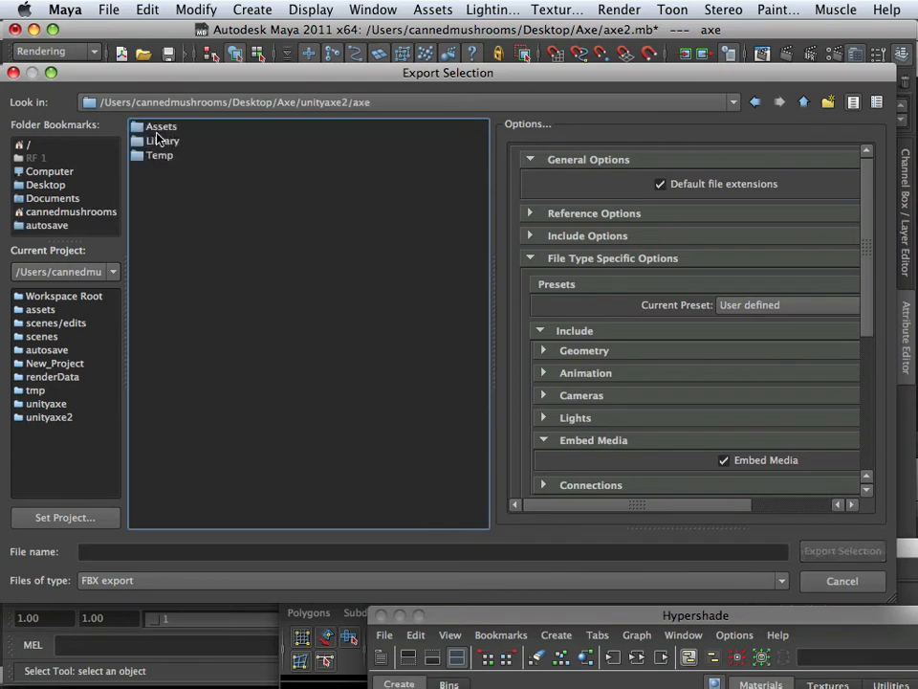
click(159, 130)
double_click(157, 129)
double_click(149, 128)
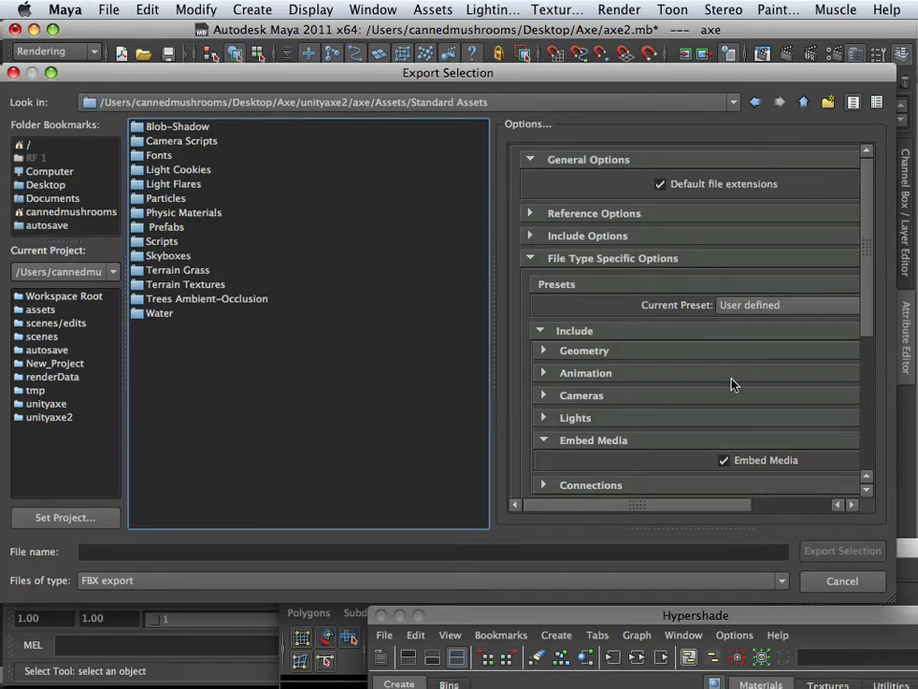
Step: Create a folder named axe inside Standard Assets and open it as the export destination
click(828, 105)
text(axe)
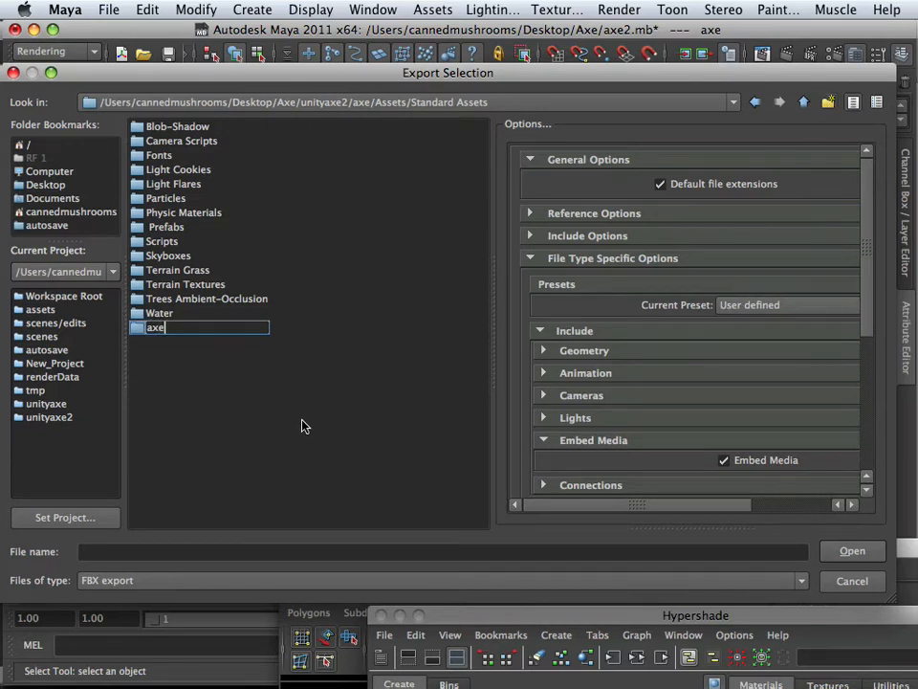
key(Return)
double_click(185, 339)
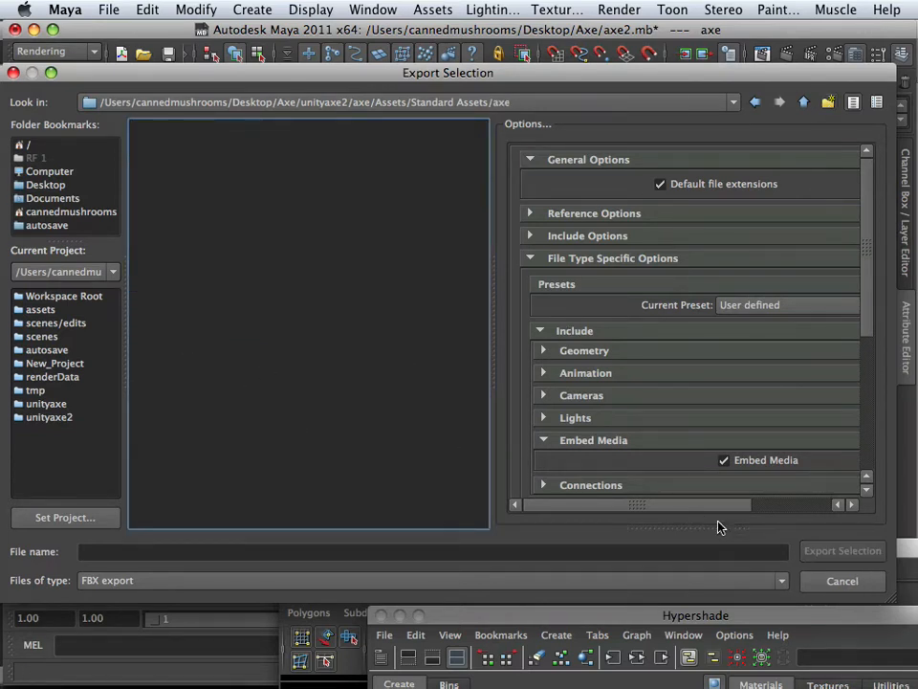
Step: Name the export file axe and export the selection as FBX
click(388, 551)
text(axe)
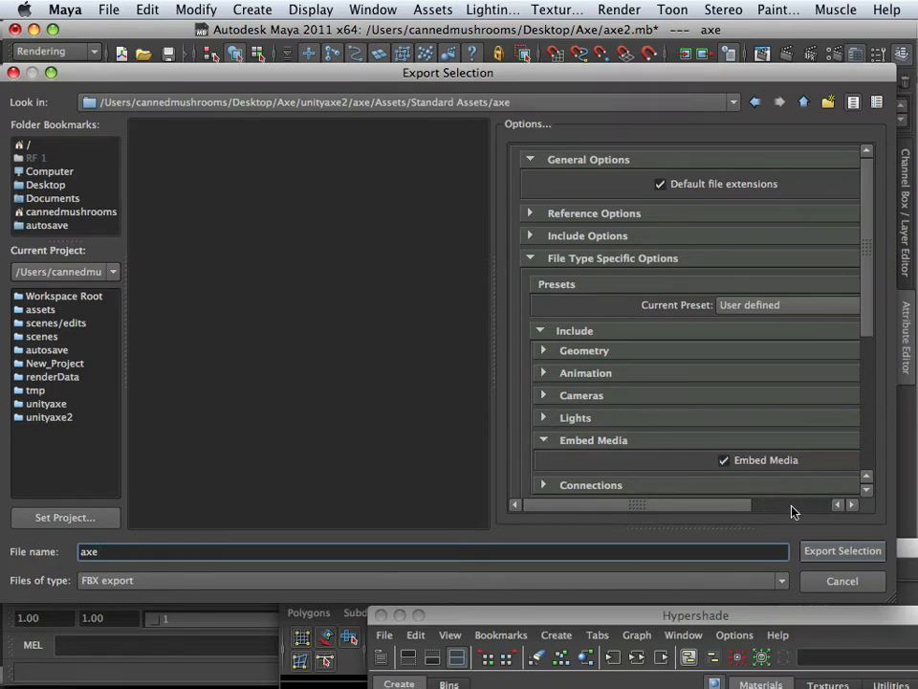
click(828, 552)
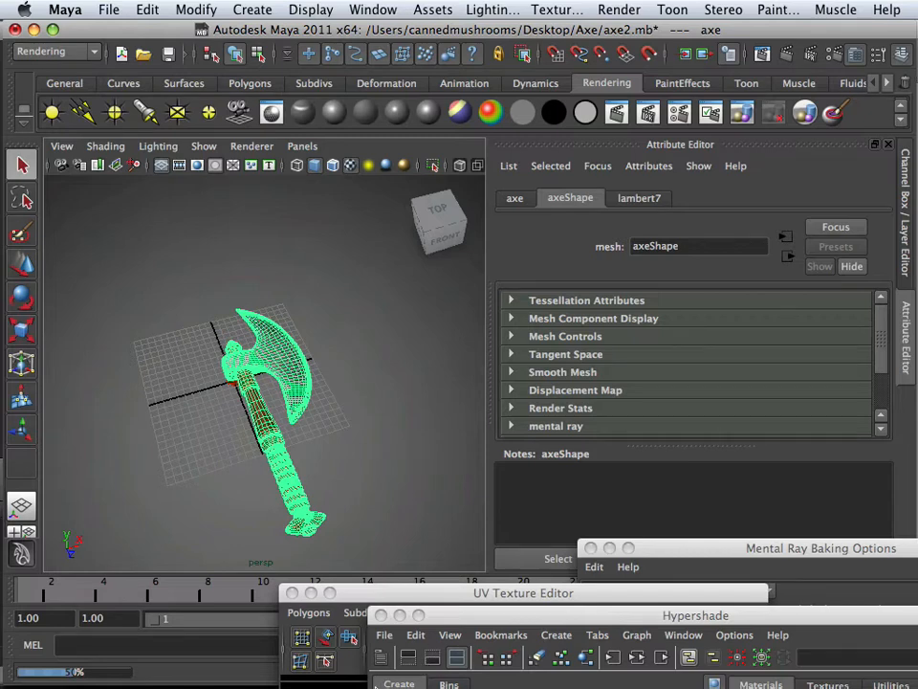
Step: Frame the axe in Maya's perspective view and select its mesh
mouse_move(375, 684)
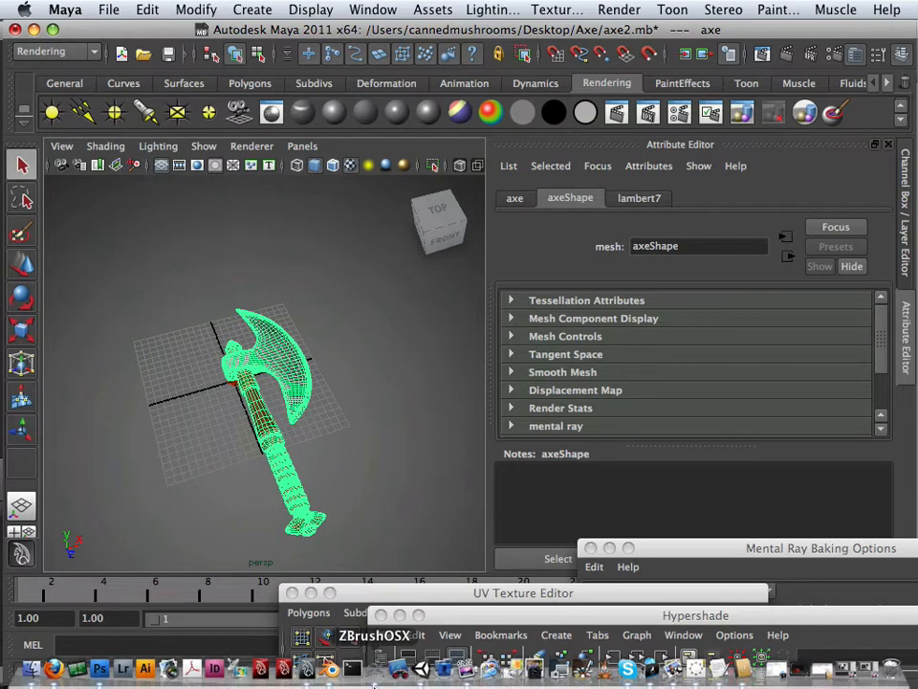
click(261, 416)
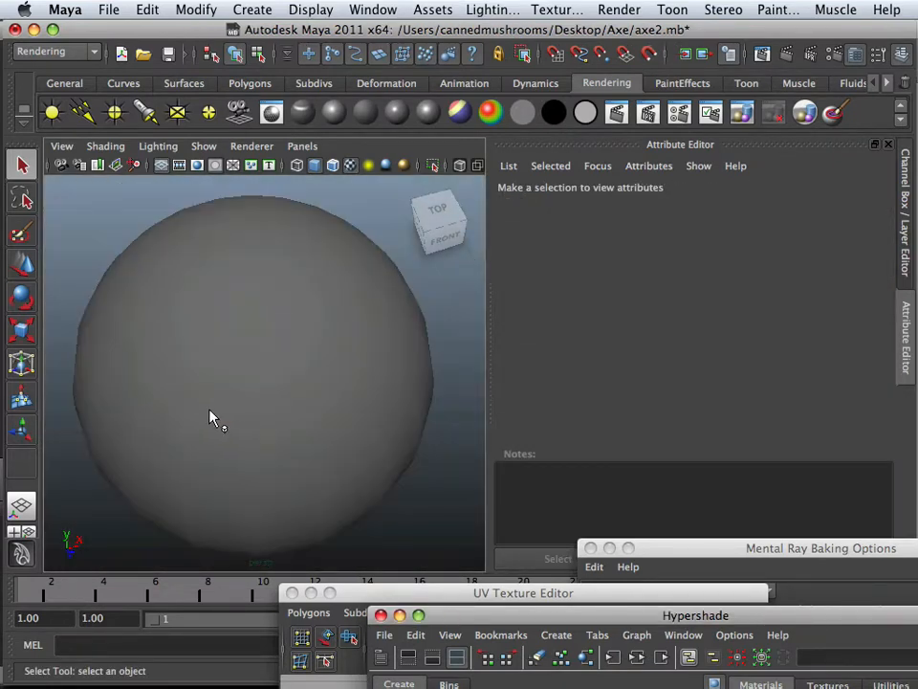
drag(92, 398, 106, 428)
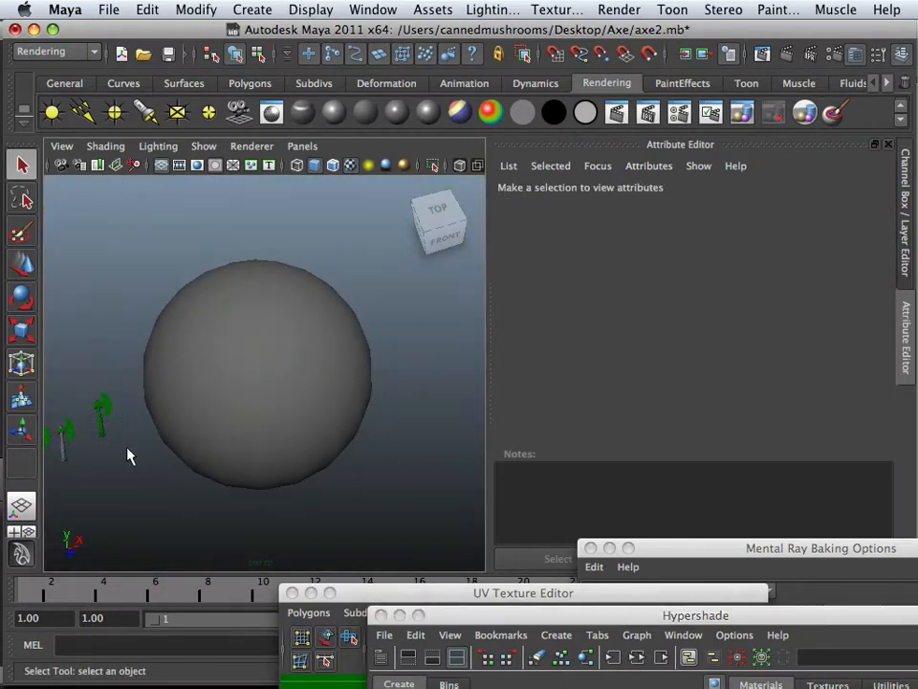
key(f)
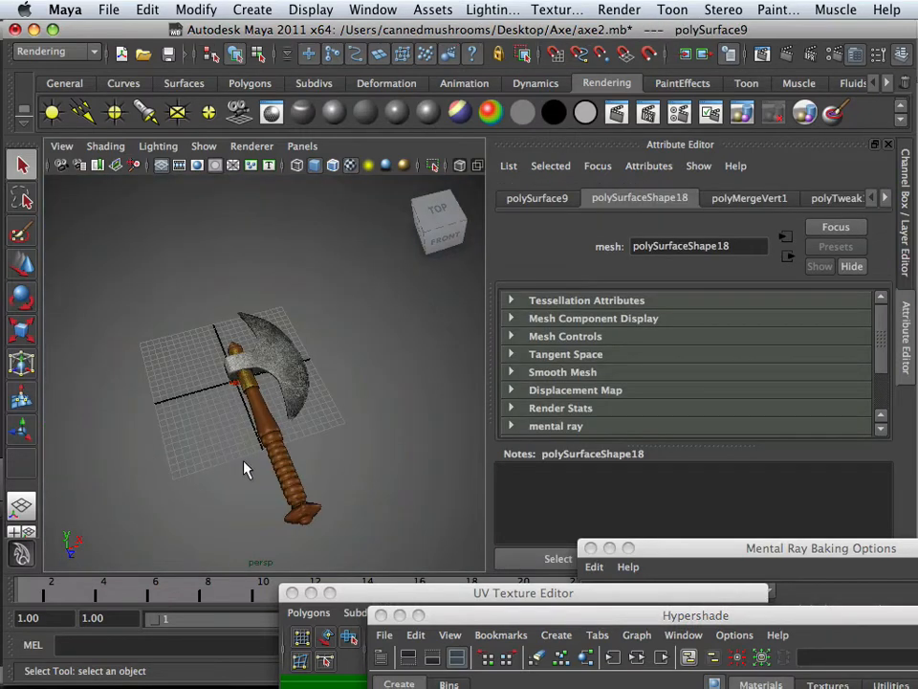
click(283, 467)
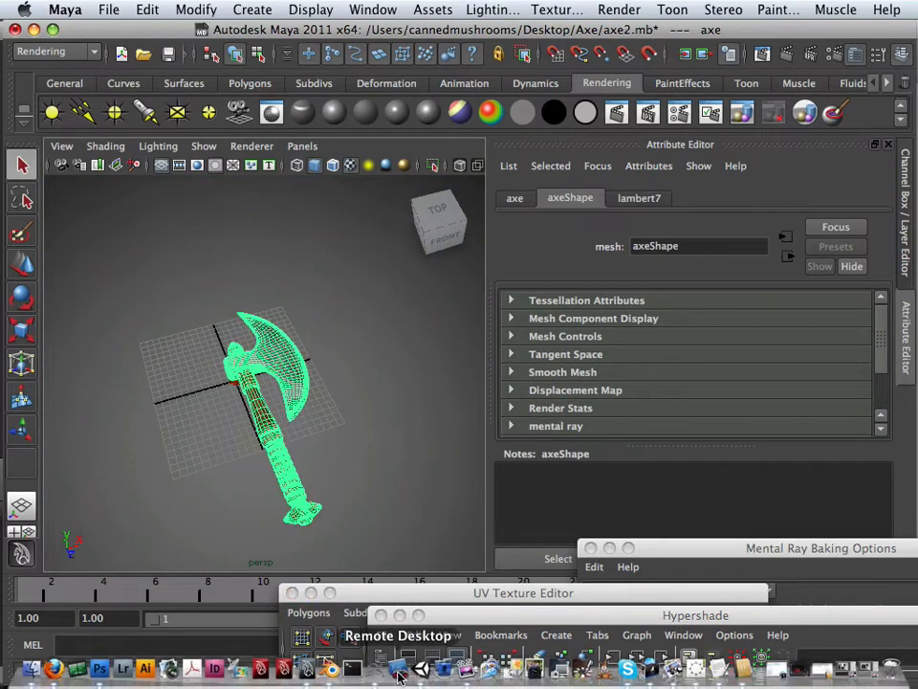
Step: Switch to the new axe project in Unity
click(421, 669)
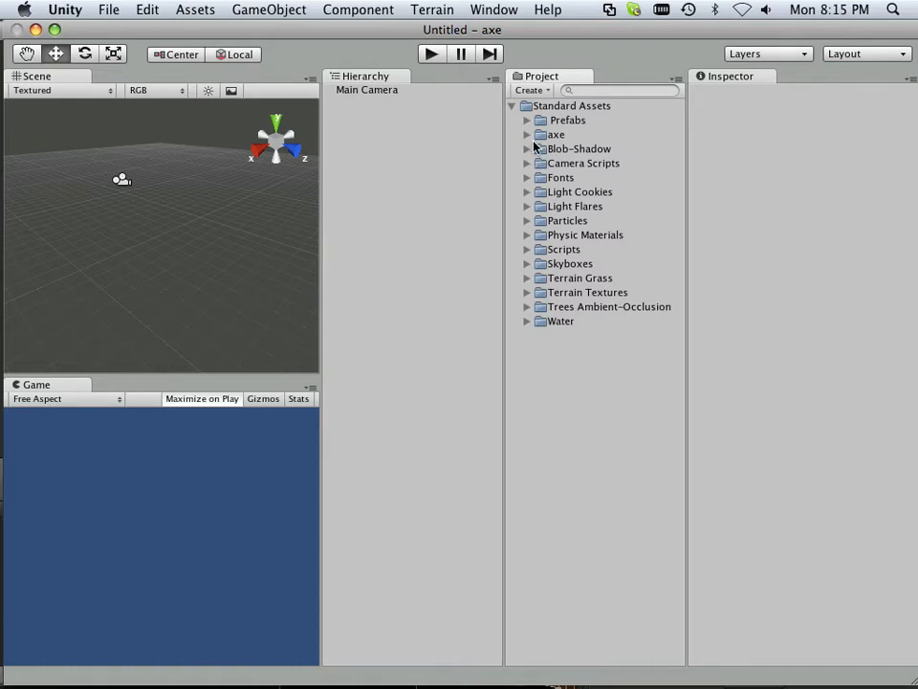
Step: Place the axe model from the axe folder into the scene and frame it in the Scene view
click(527, 135)
drag(569, 153, 379, 172)
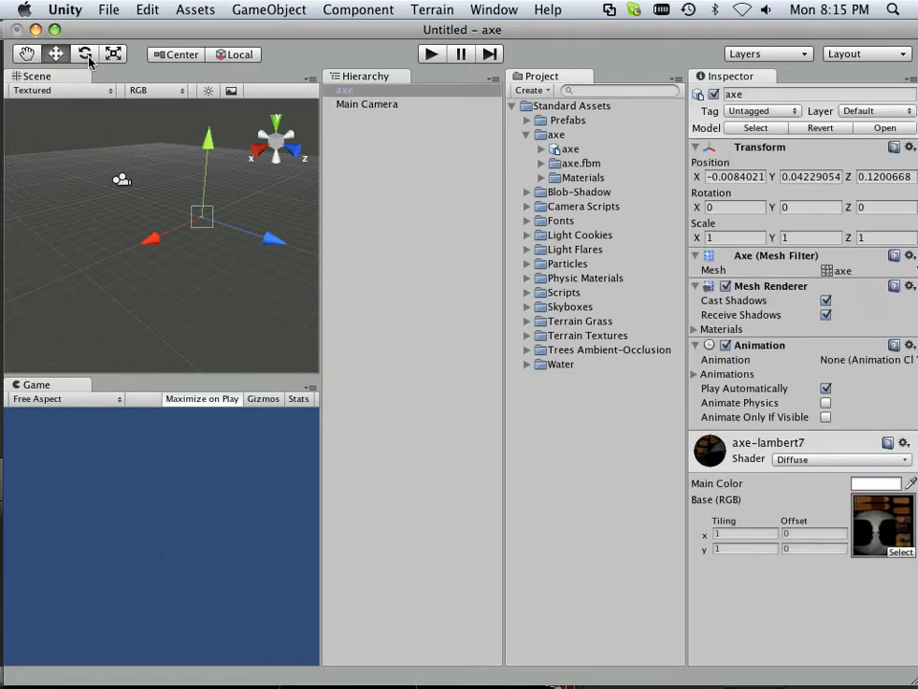
key(f)
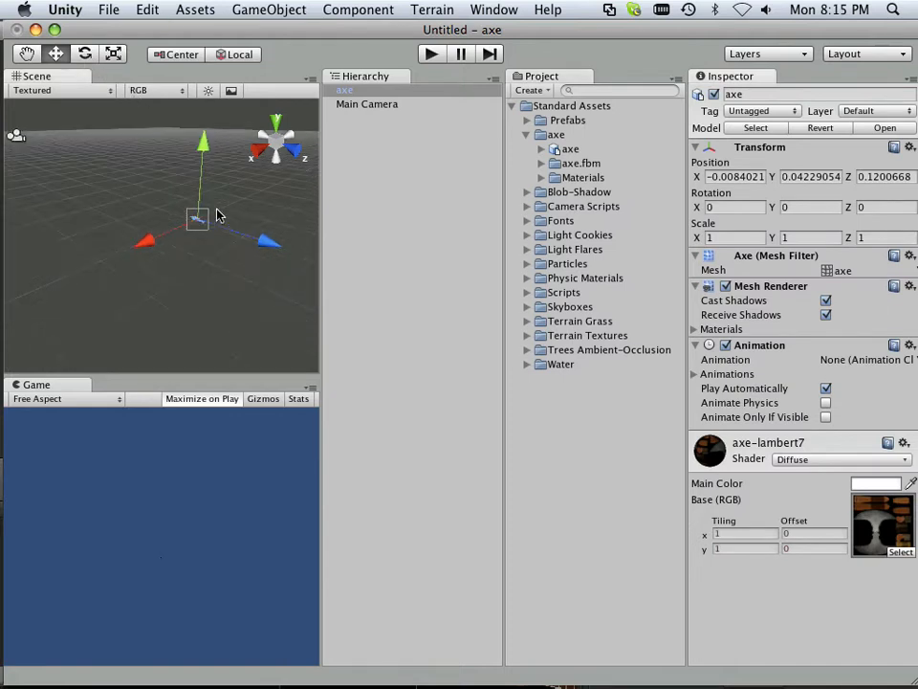
scroll(188, 212, up, 3)
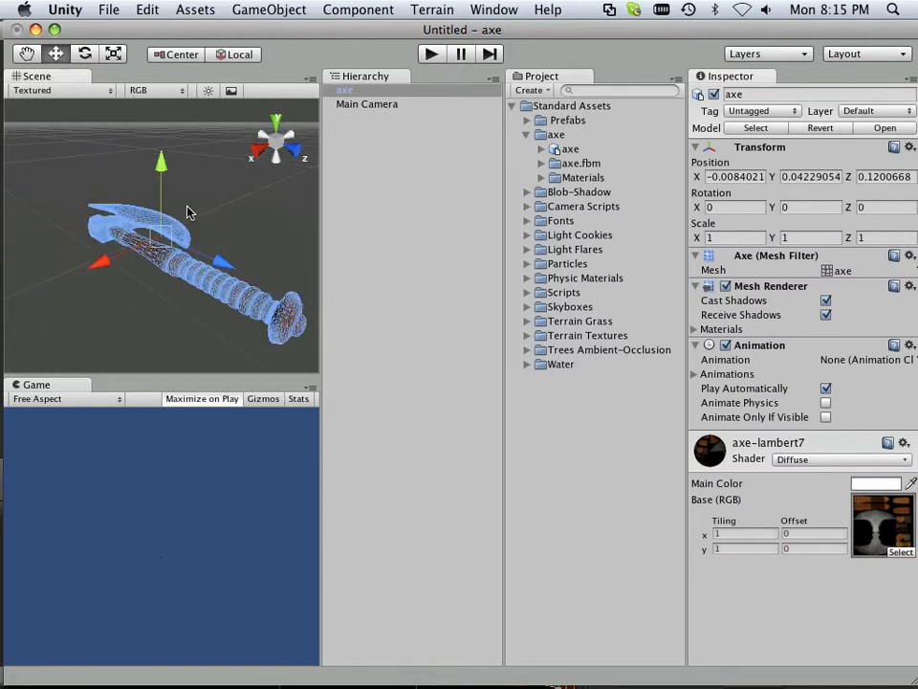
scroll(187, 211, down, 3)
scroll(188, 211, up, 6)
scroll(188, 211, down, 5)
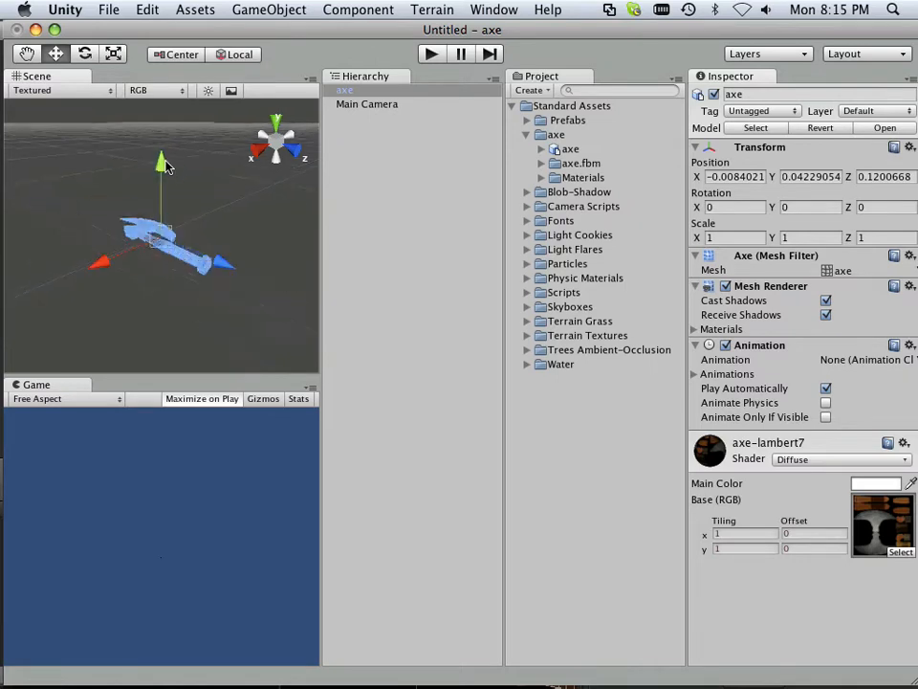
Step: Create a plane and lower it beneath the axe to about Y -0.115
click(269, 10)
mouse_move(287, 49)
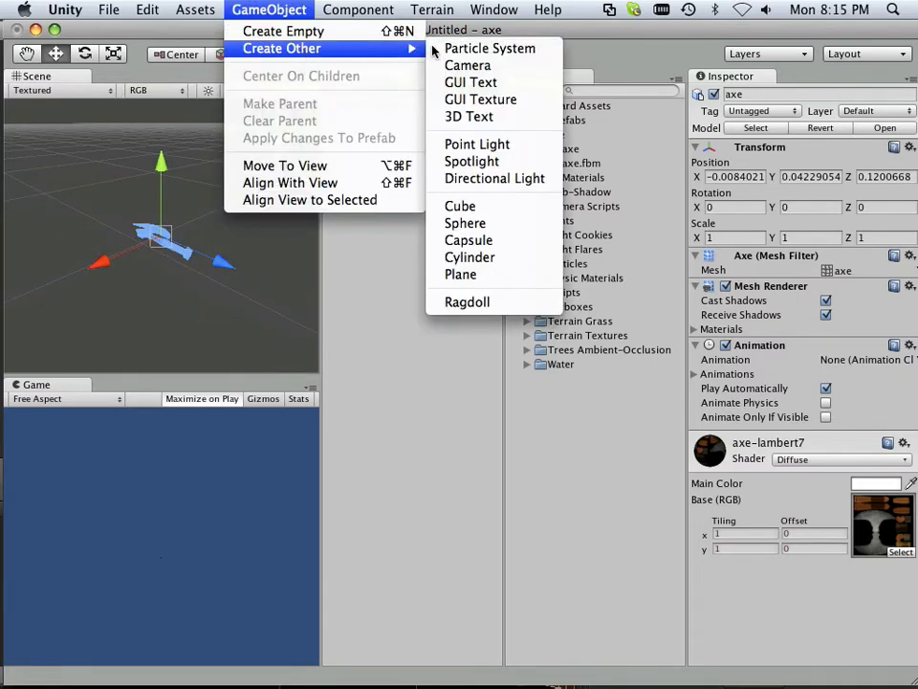
click(468, 273)
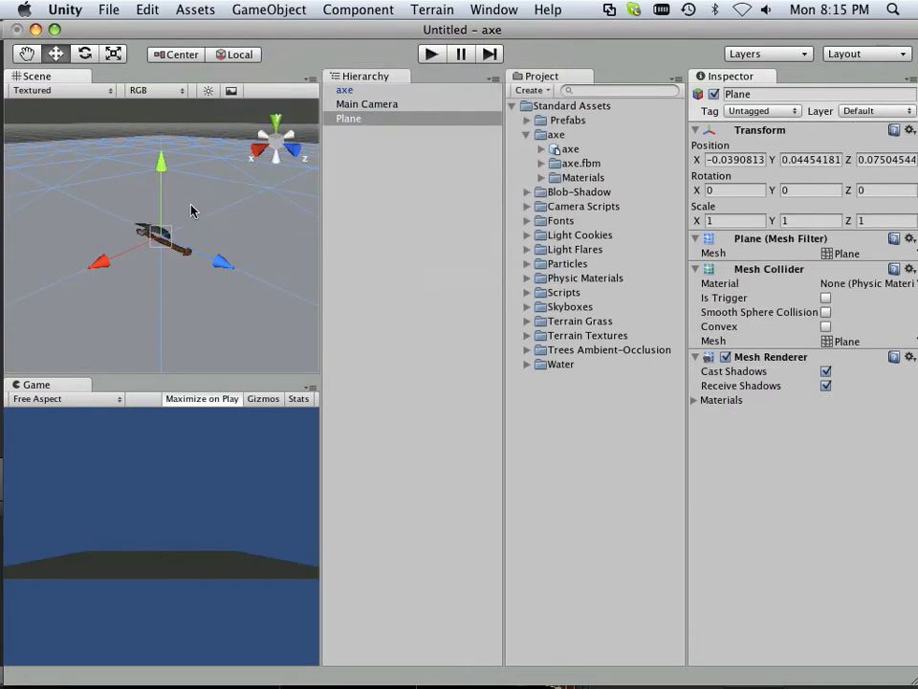
drag(161, 160, 160, 188)
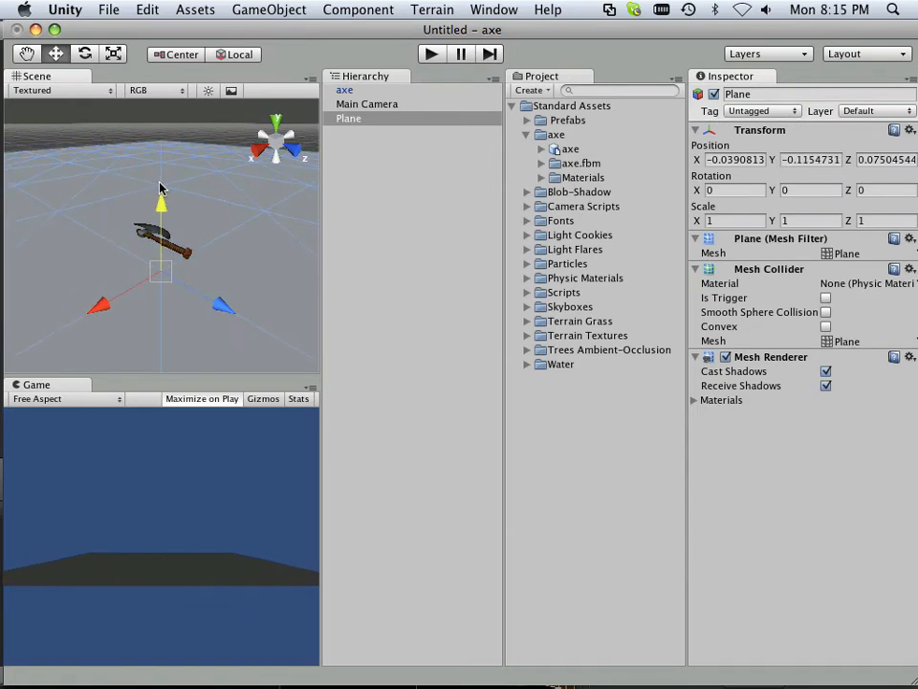
Step: Add the First Person Controller prefab to the scene and raise it above the plane to about Y 1.32
click(526, 120)
drag(549, 135, 359, 199)
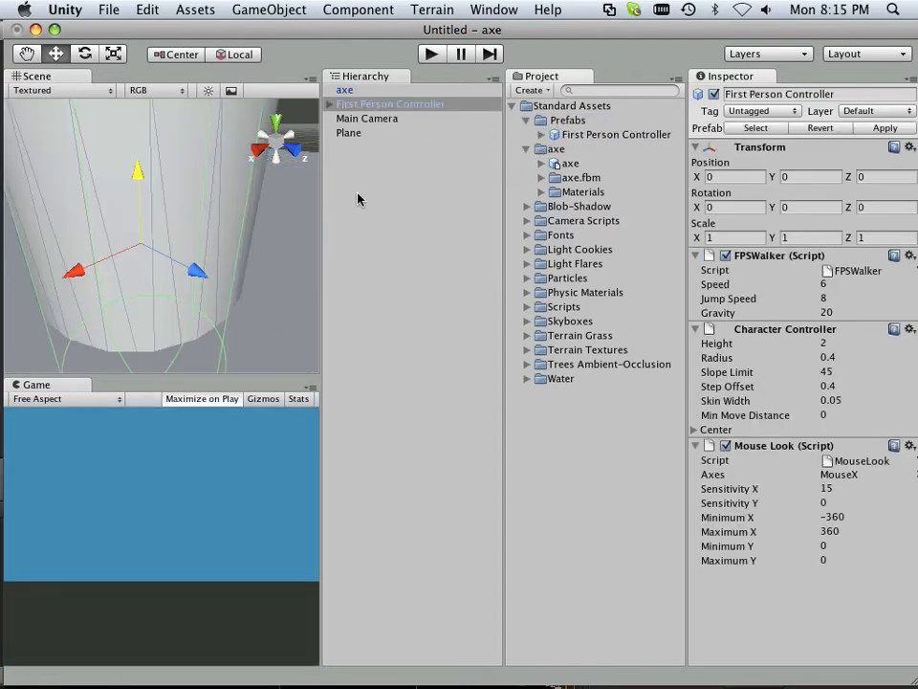
scroll(279, 188, down, 10)
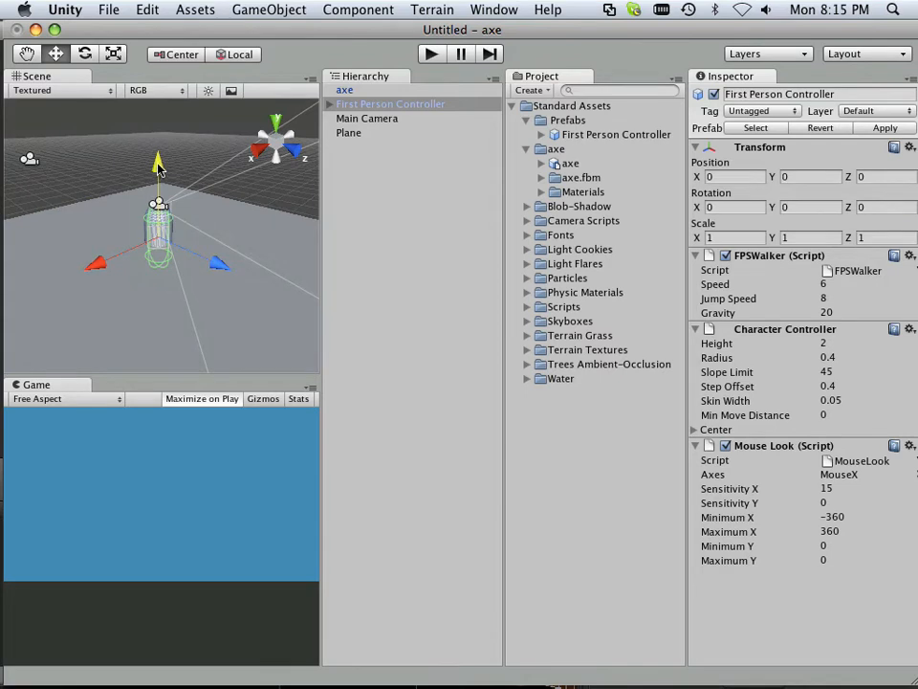
drag(158, 169, 159, 129)
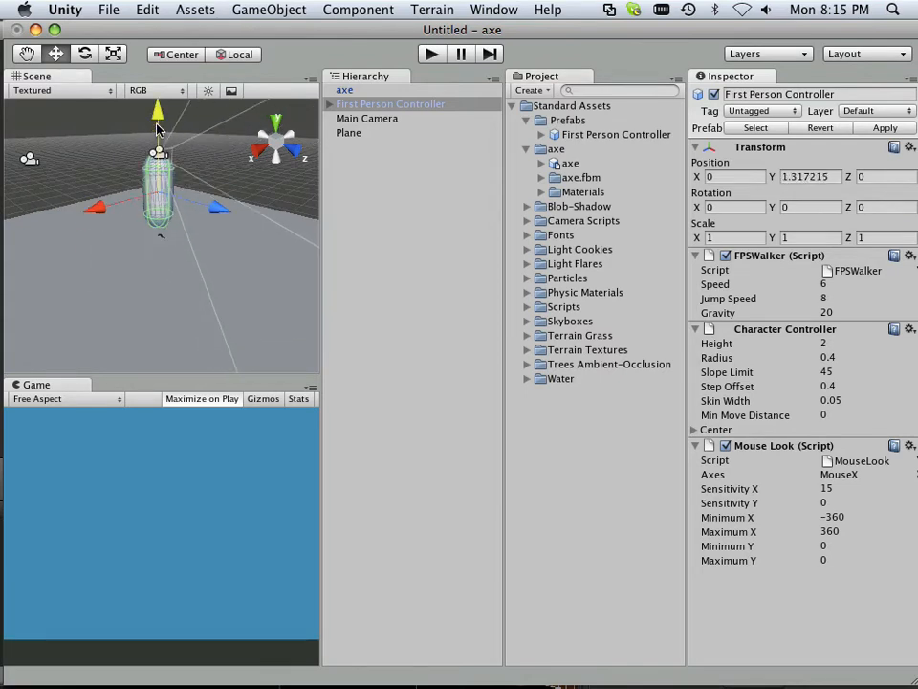
Step: Scale the axe uniformly to about 10.64 and set its X rotation to 90
click(361, 92)
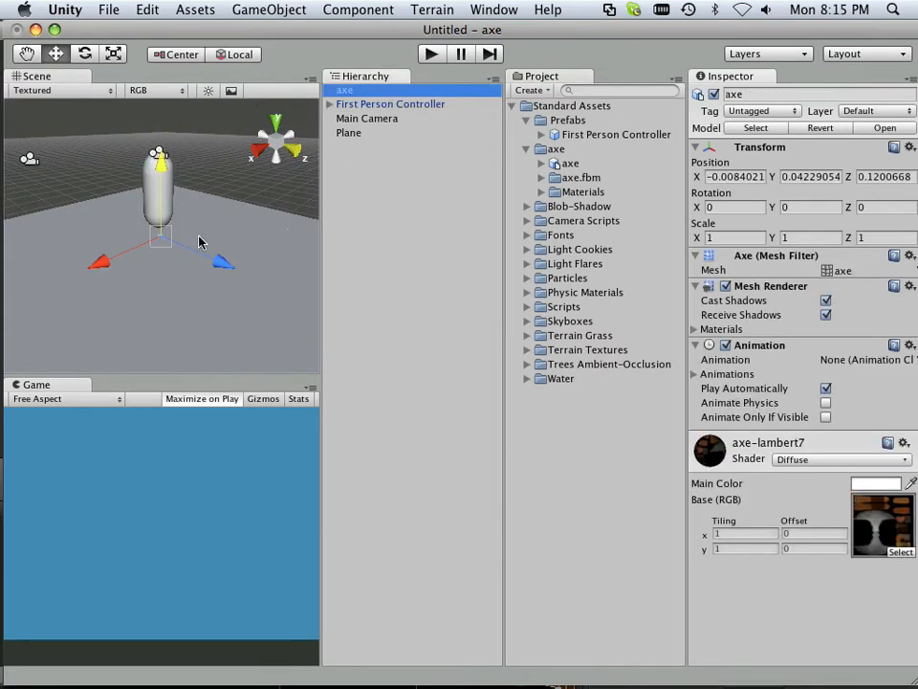
click(113, 54)
drag(161, 245, 240, 257)
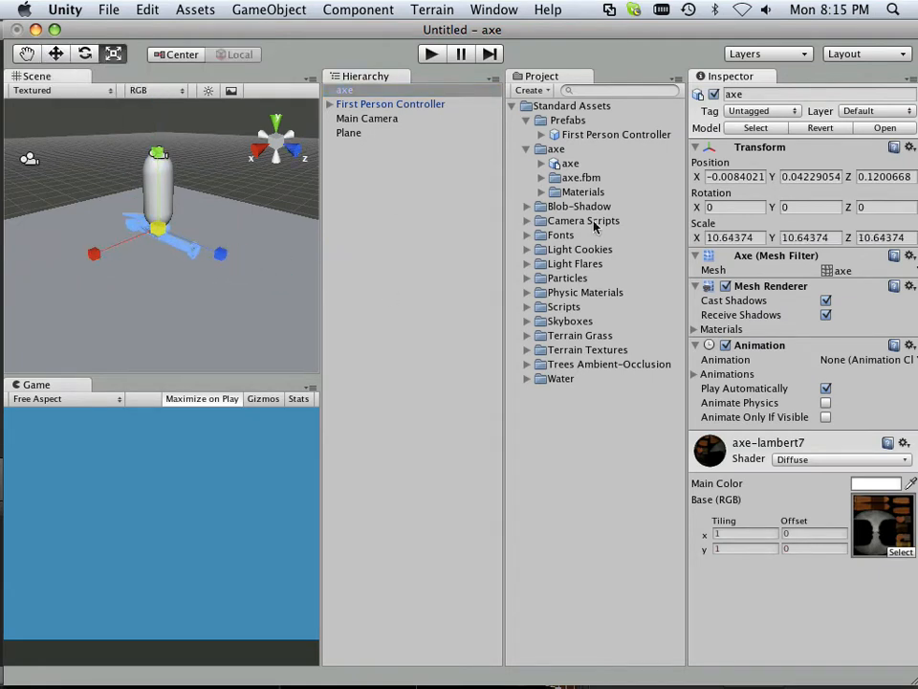
click(739, 207)
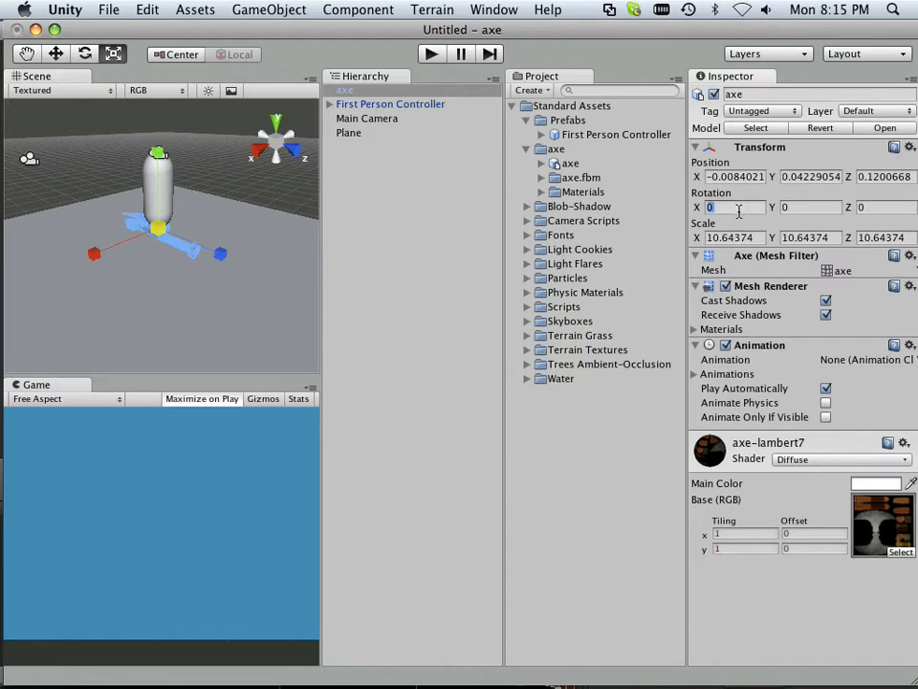
text(90)
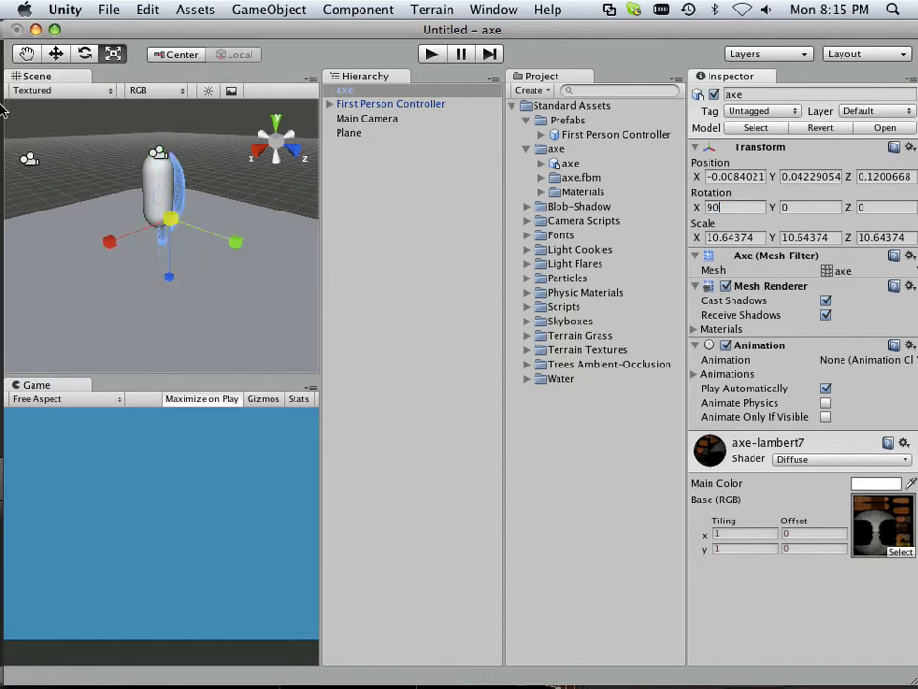
Step: Move the axe in front of the First Person Controller to about Y 2.0 and Z 2.28
click(56, 54)
drag(234, 241, 281, 269)
drag(233, 295, 236, 229)
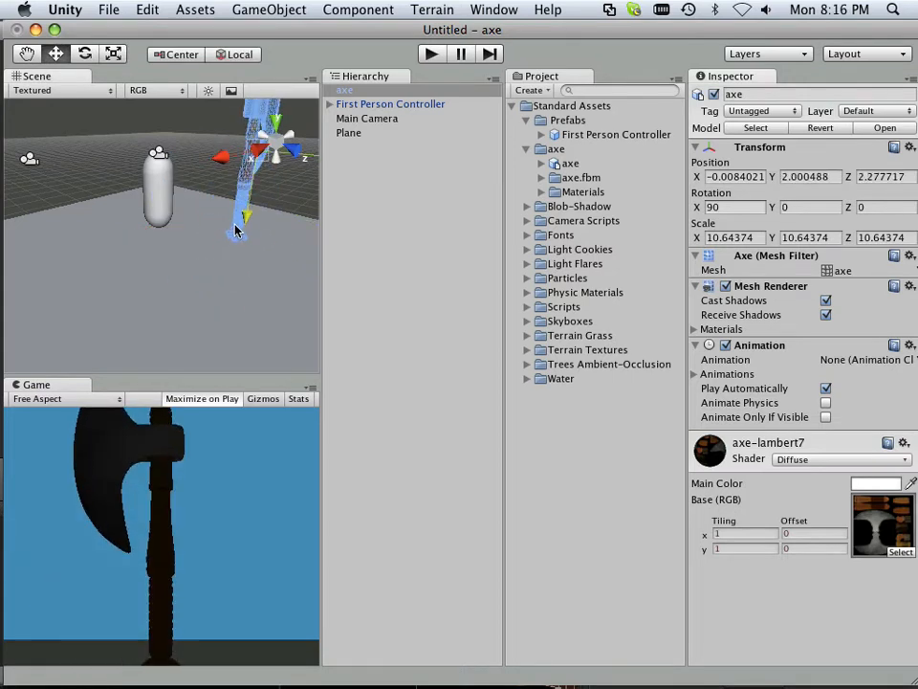
key(f)
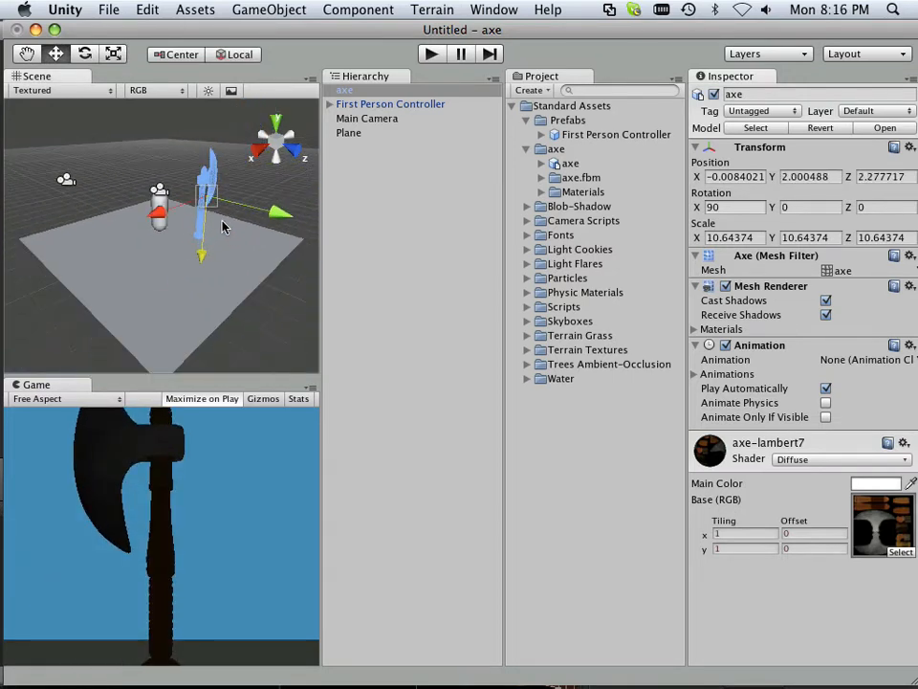
Step: Scale the ground plane uniformly to about 4.3
click(242, 269)
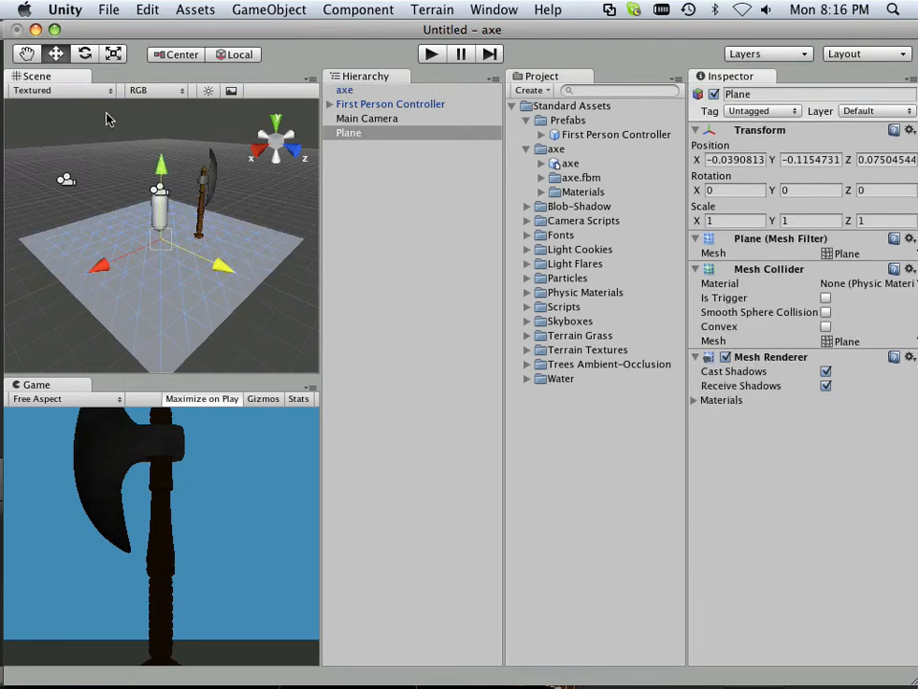
click(113, 53)
drag(165, 248, 141, 267)
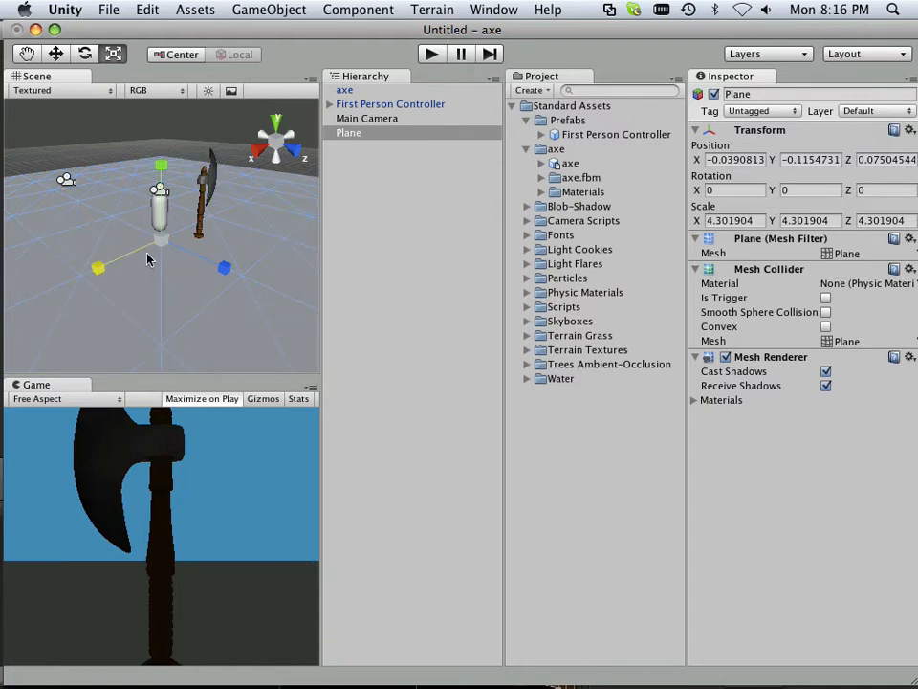
Step: Create a directional light and move it to about Y 2.5 and Z -1.74
click(197, 10)
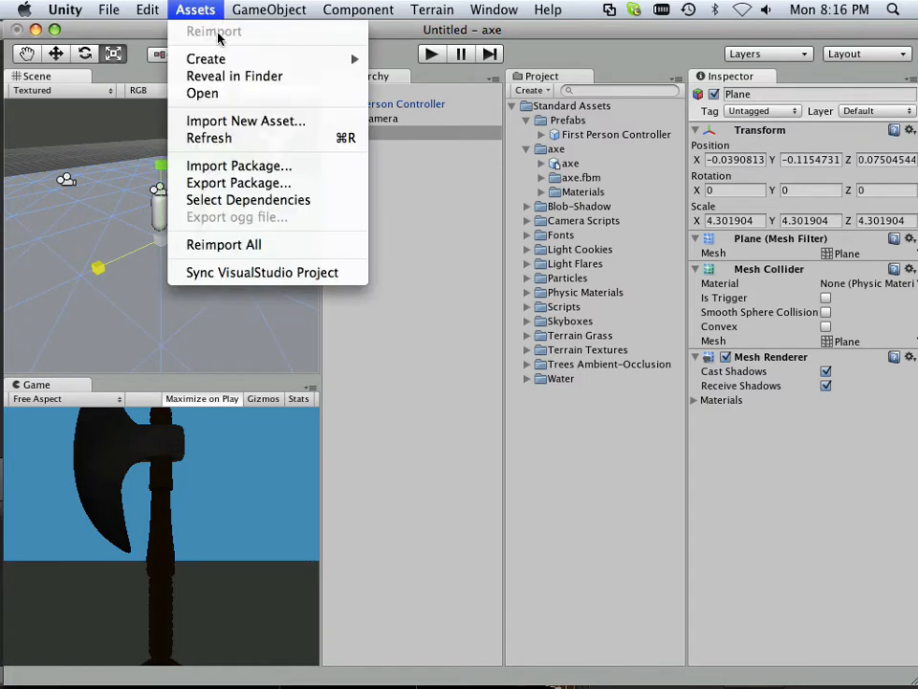
mouse_move(352, 58)
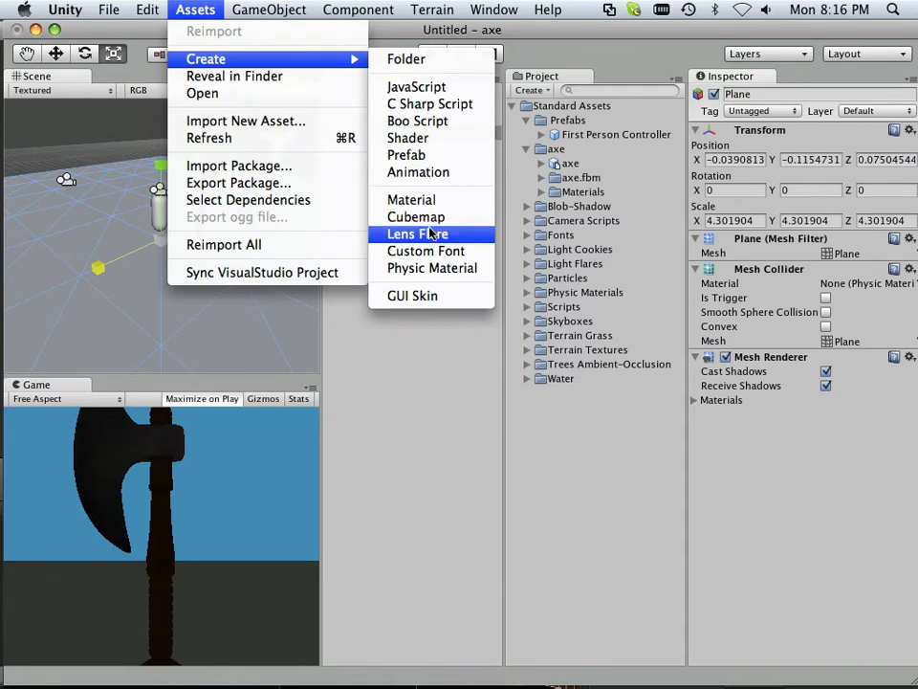
mouse_move(235, 12)
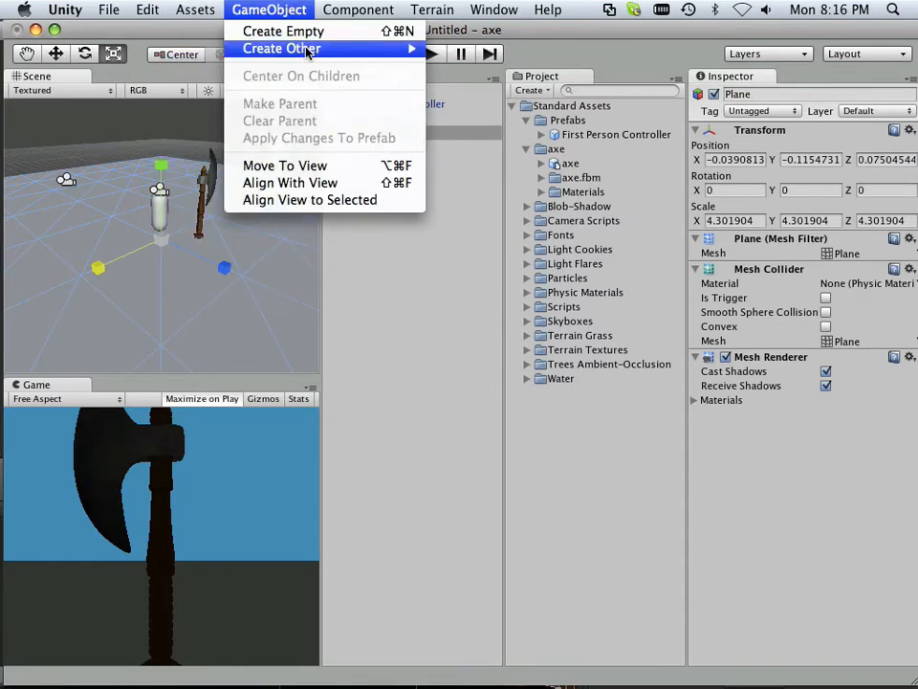
mouse_move(312, 49)
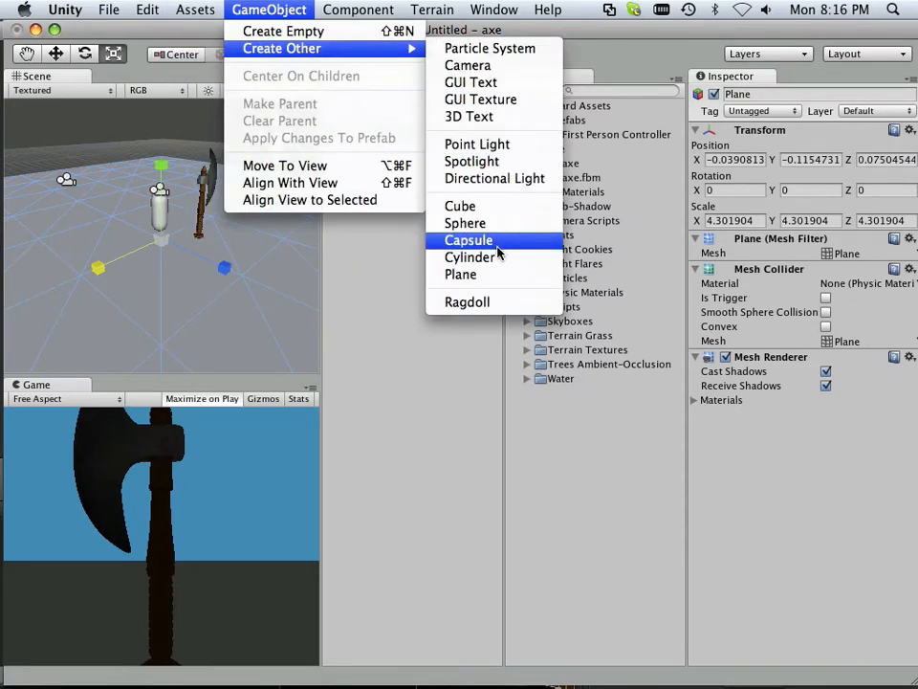
click(492, 181)
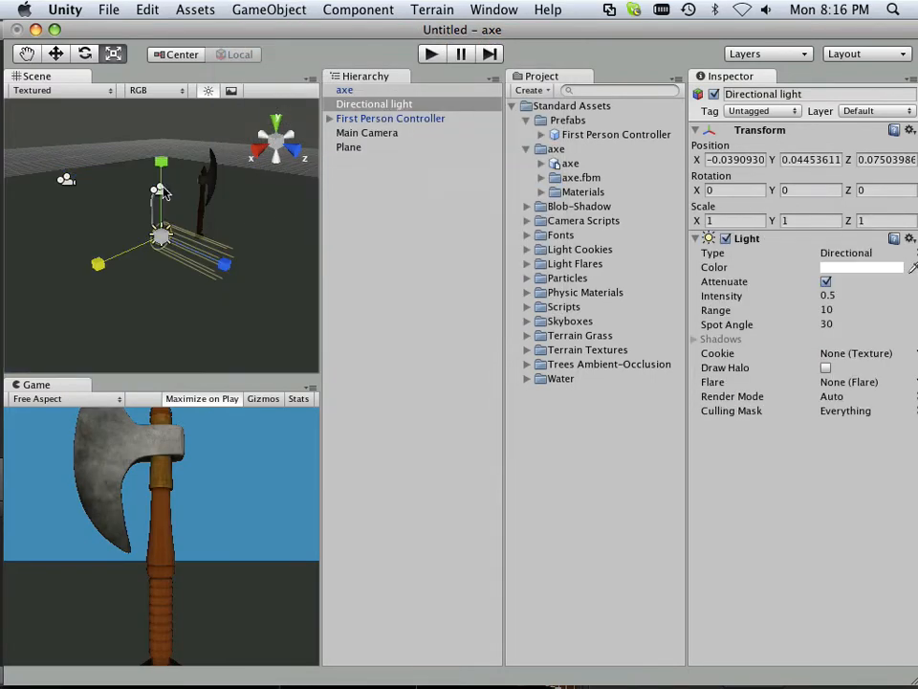
click(56, 53)
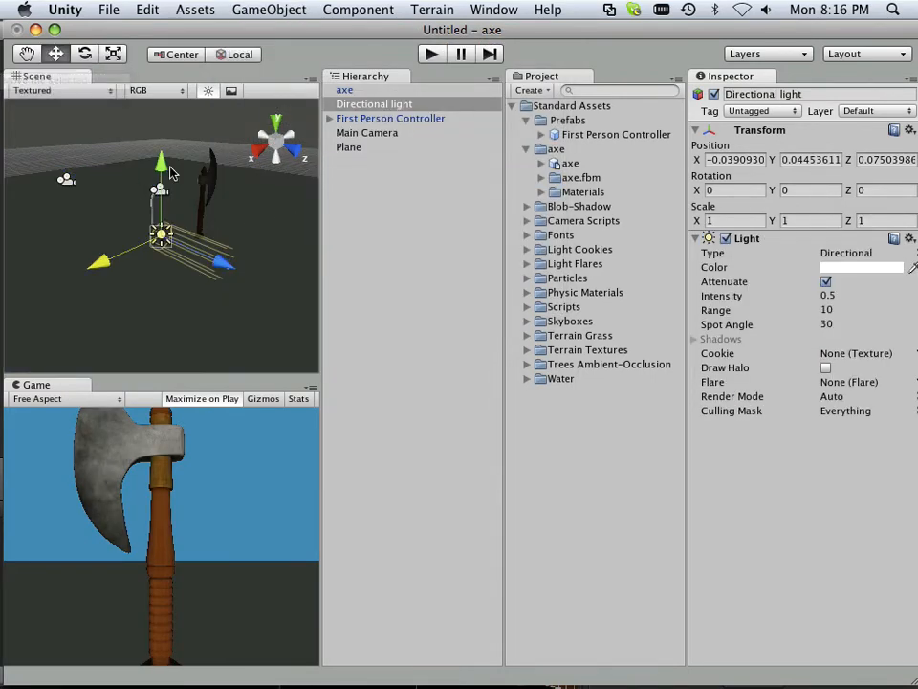
drag(161, 177, 161, 126)
drag(224, 203, 194, 198)
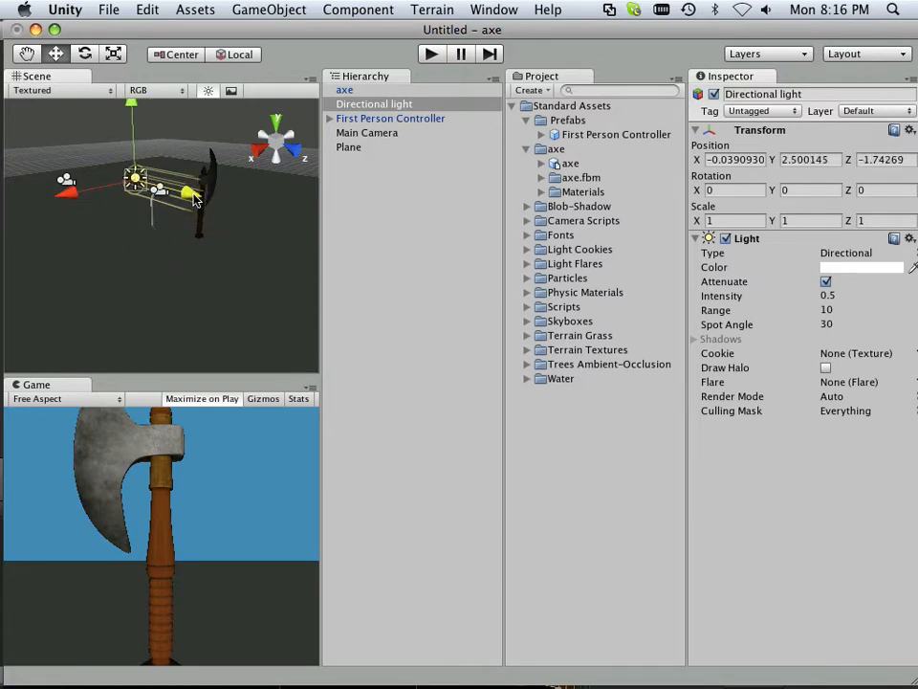
Step: Duplicate the directional light, move the copy beyond the axe to about Z 4.34 and set its Y rotation to 180
key(super+d)
drag(194, 198, 267, 226)
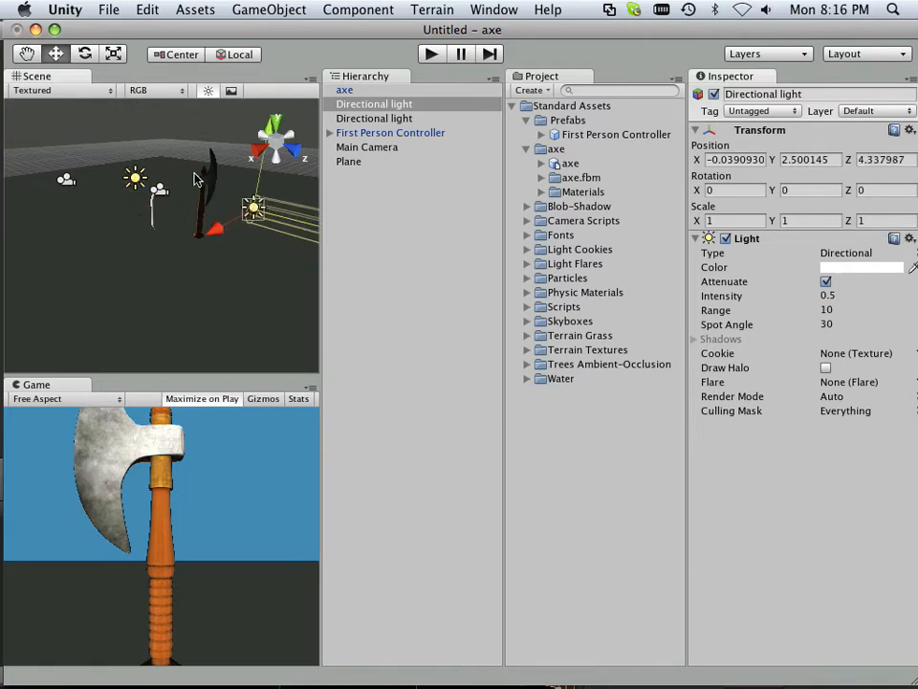
click(809, 195)
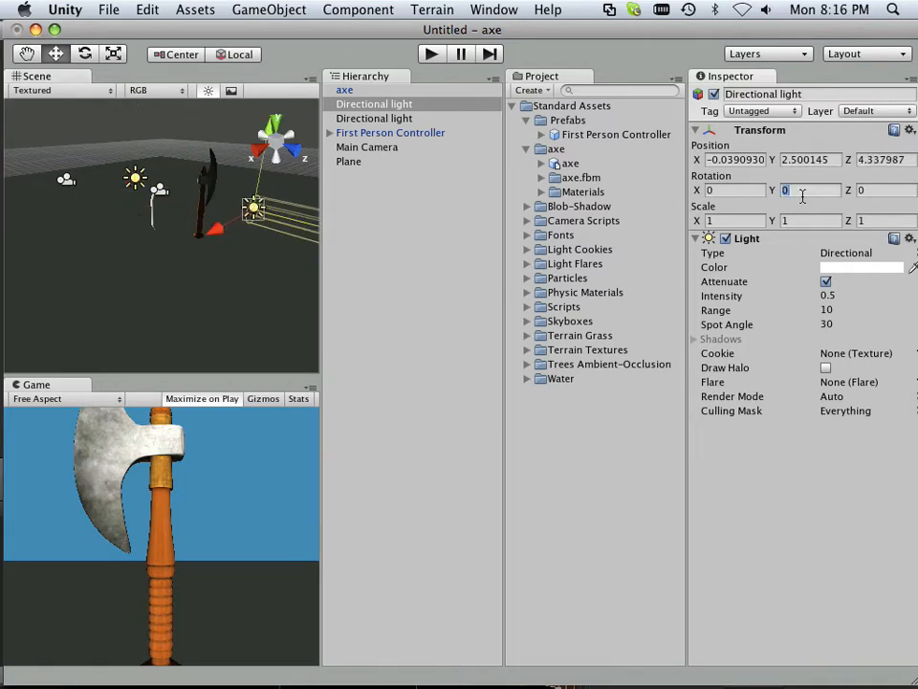
text(180)
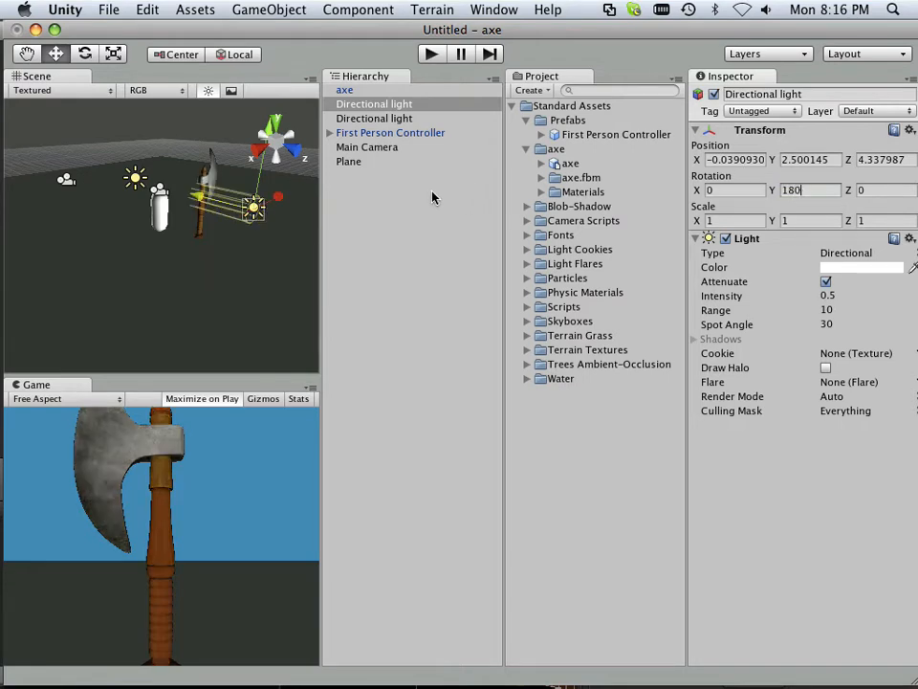
Step: Play the scene to test how the axe looks in the game, and stop playback
click(431, 55)
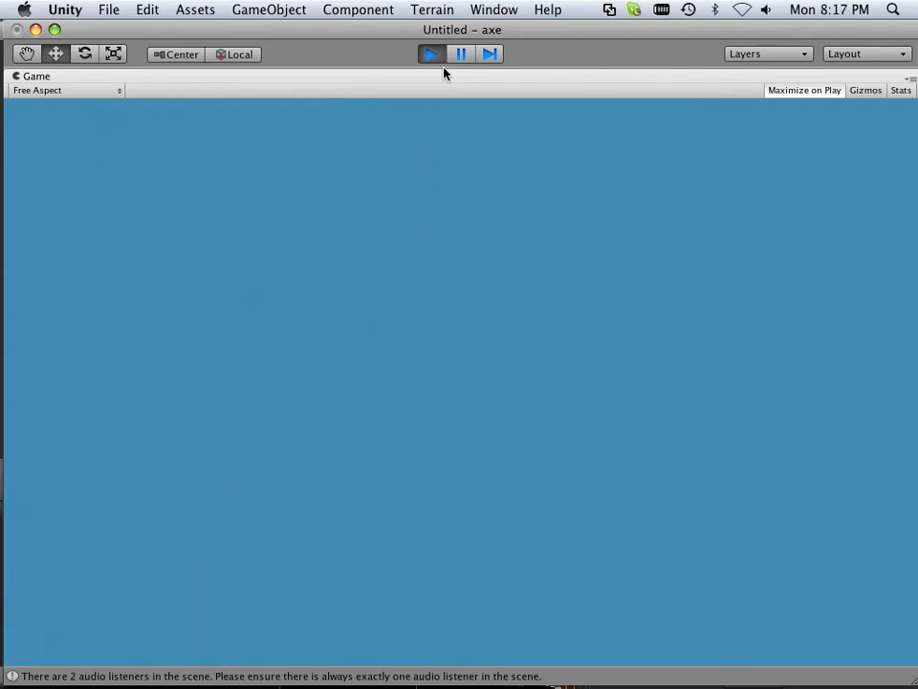
click(432, 55)
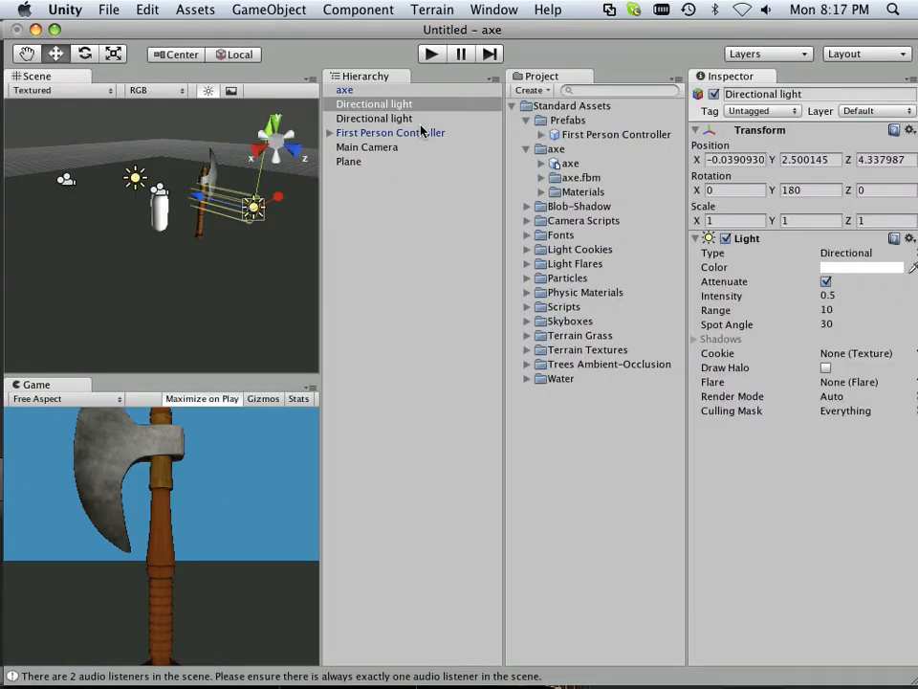
Step: Change the shader of the axe's material to Bumped Diffuse
click(209, 196)
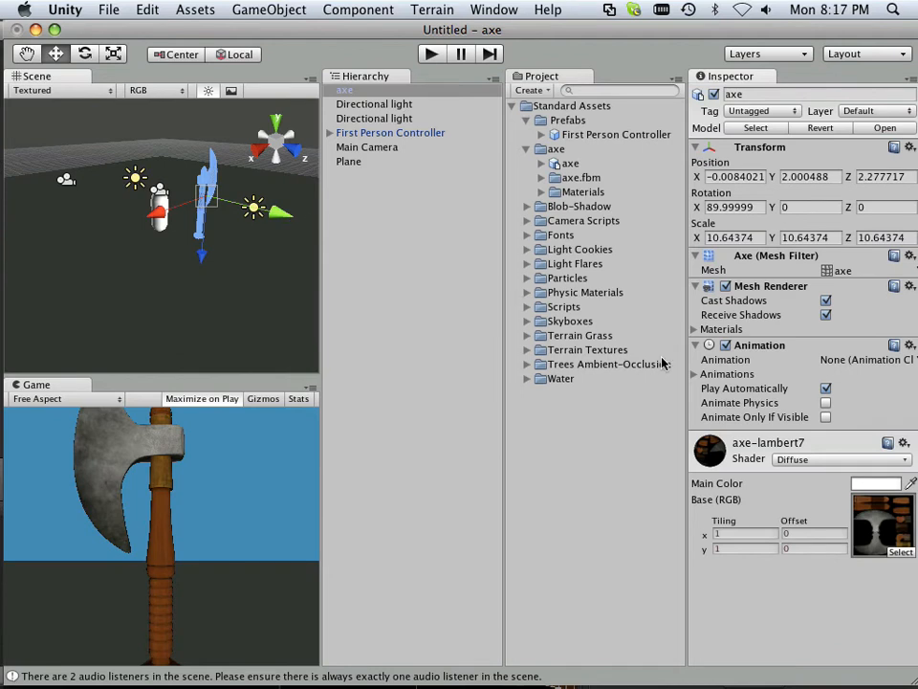
click(820, 460)
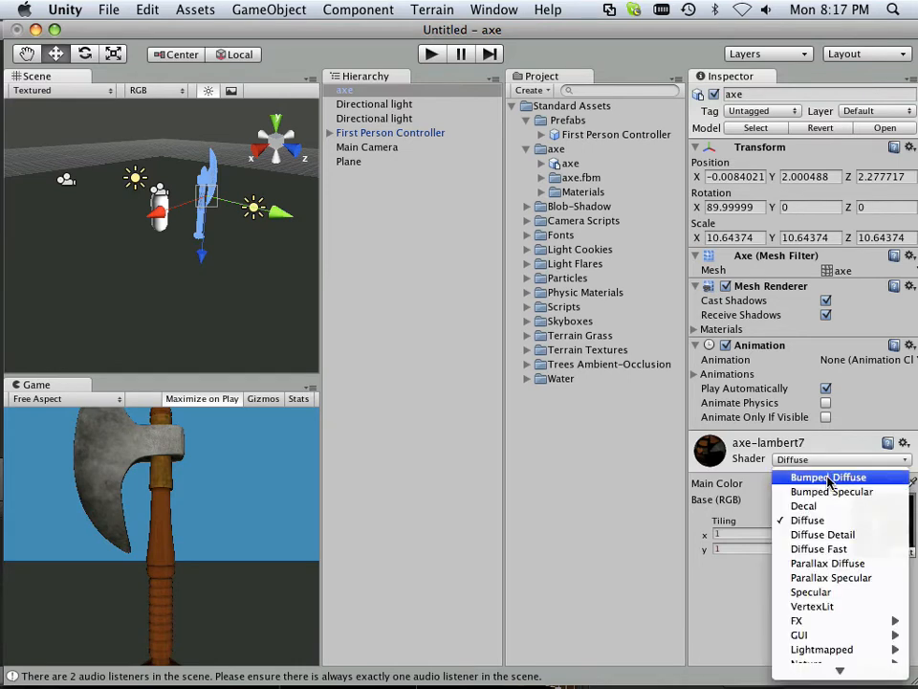
click(828, 477)
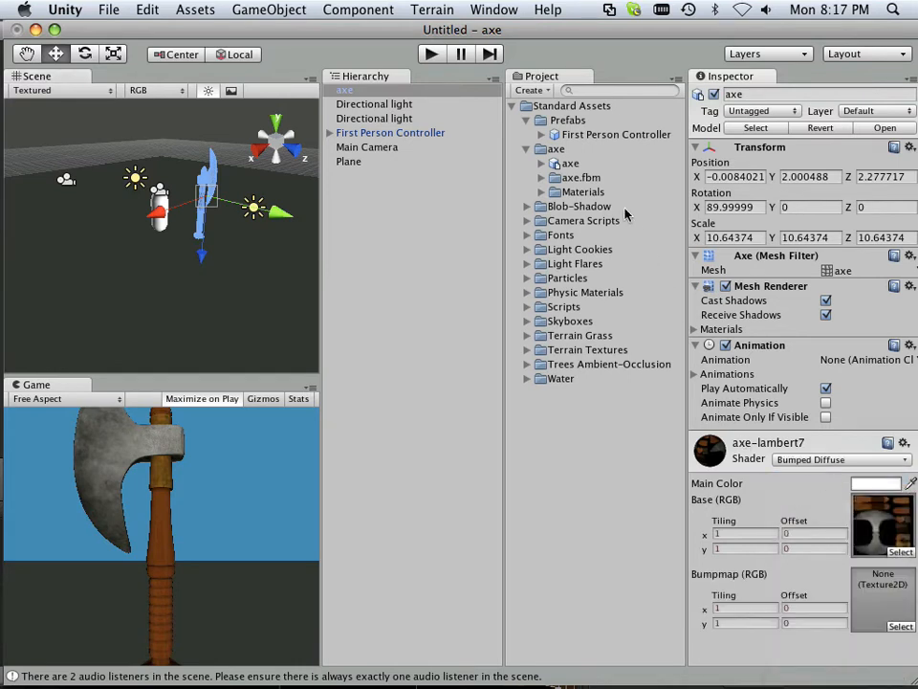
Step: Switch to Photoshop and make Layer 7, Layer 6 and Layer 6 copy visible in axe_color3.tif, showing the whole texture
click(541, 178)
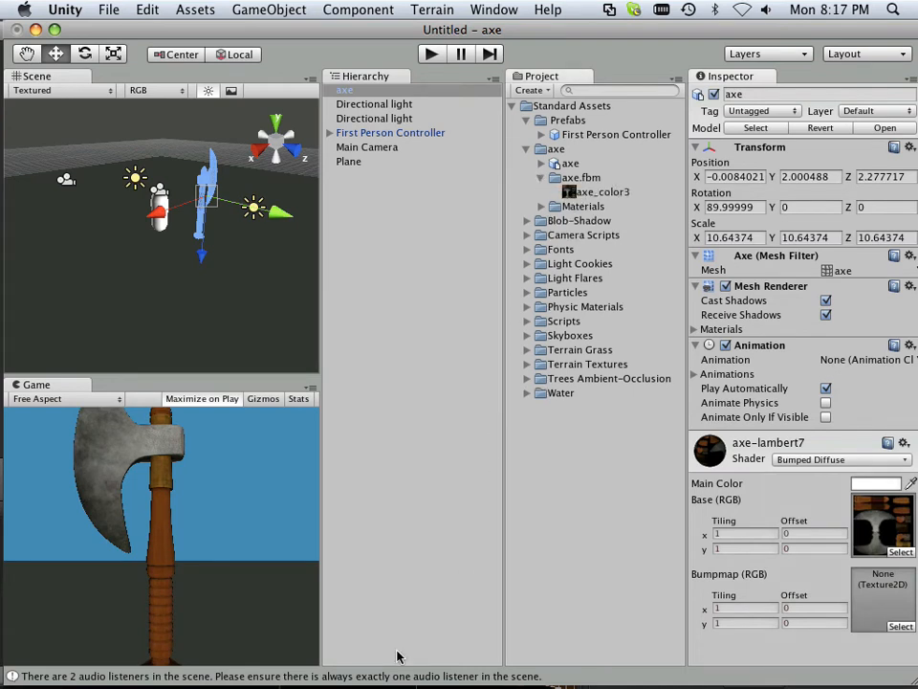
mouse_move(384, 685)
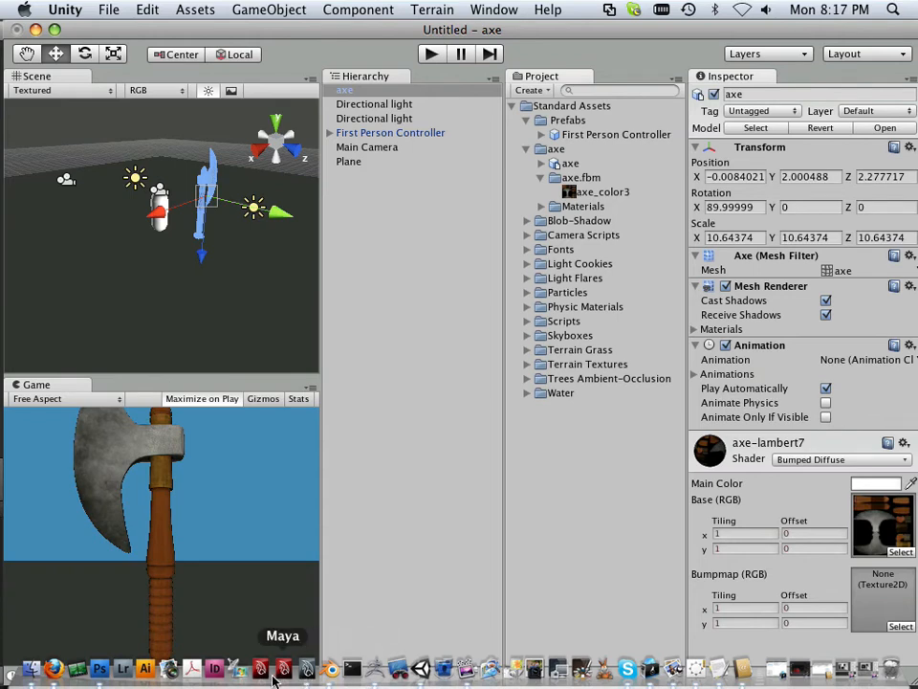
click(99, 668)
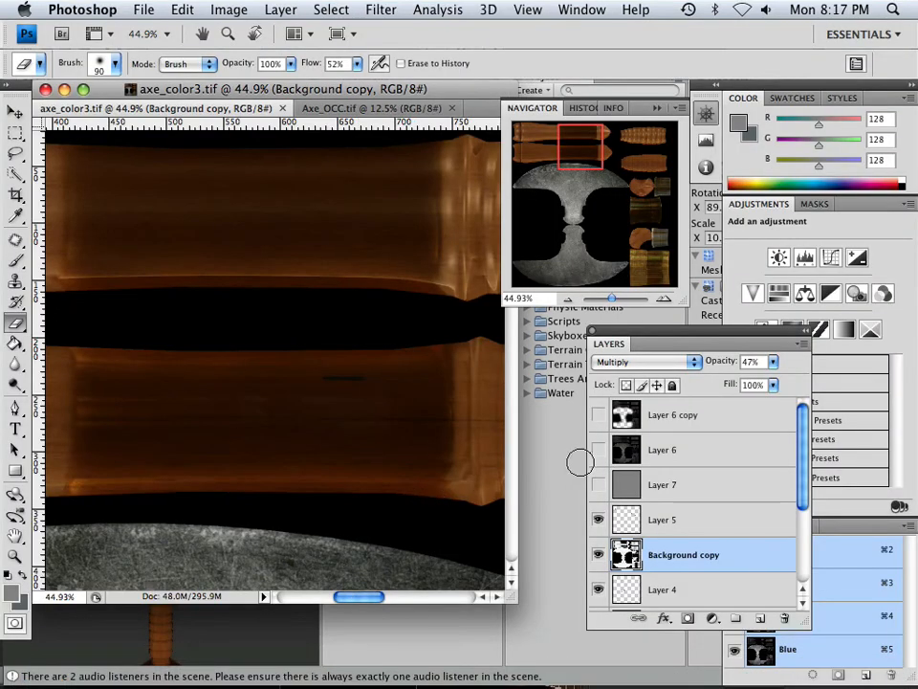
drag(599, 453, 597, 409)
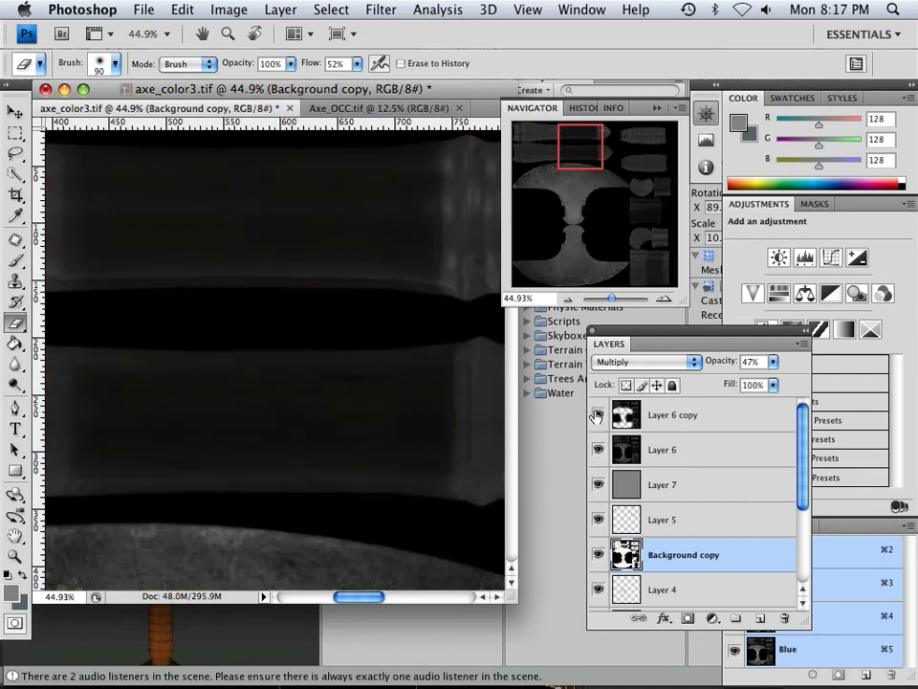
drag(612, 299, 605, 299)
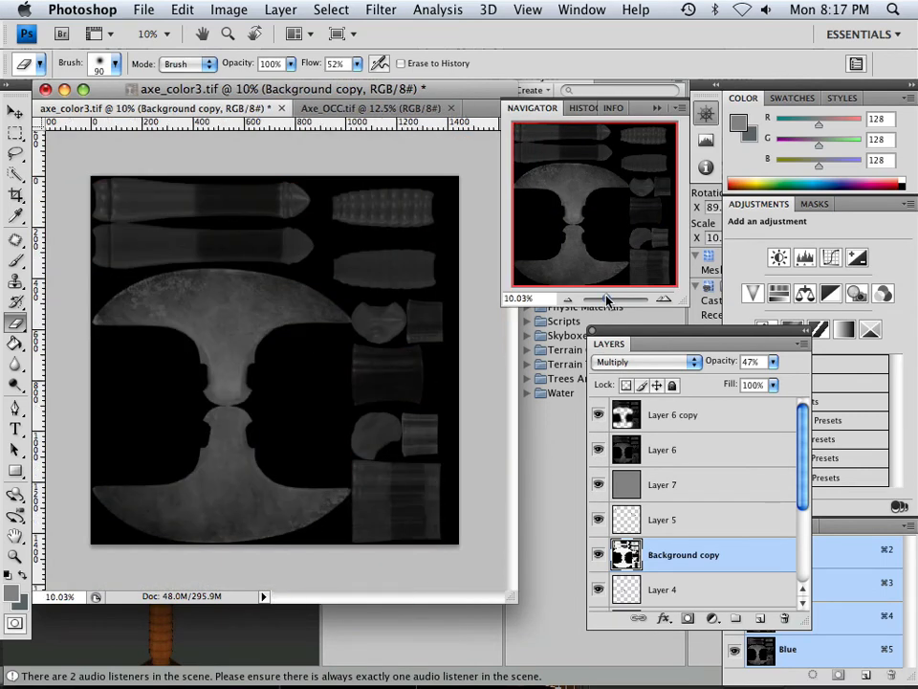
Step: Start saving the document under a new name and browse to the unityaxe2 project in the Desktop's Axe folder
click(141, 10)
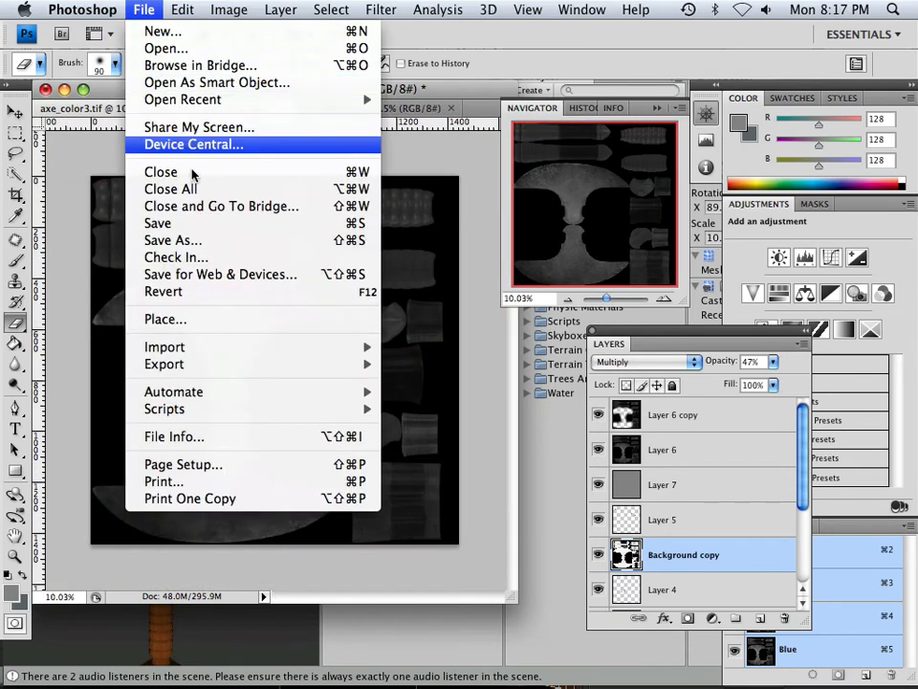
click(204, 240)
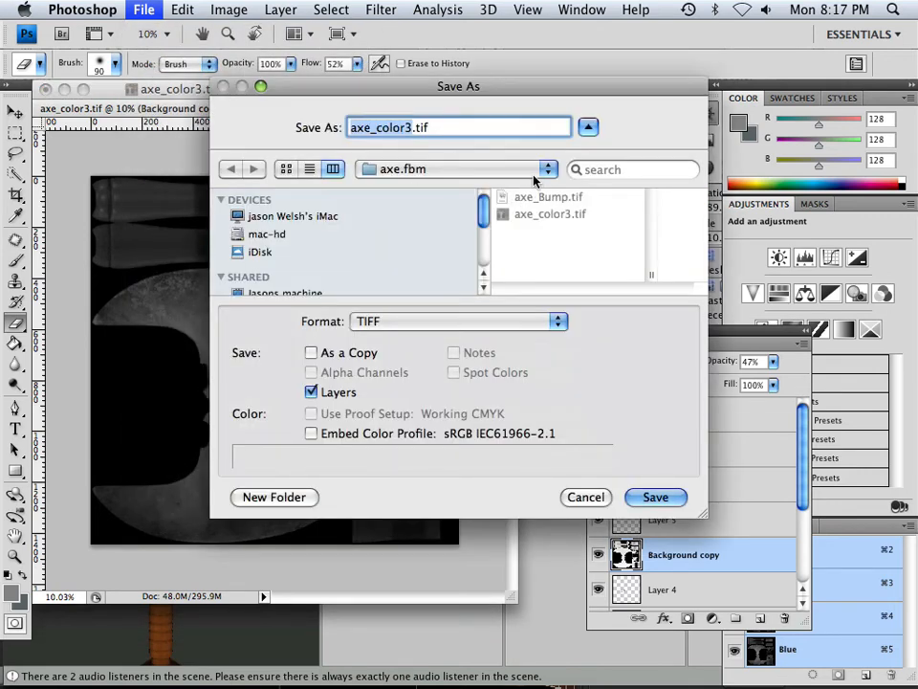
scroll(363, 265, down, 3)
click(258, 239)
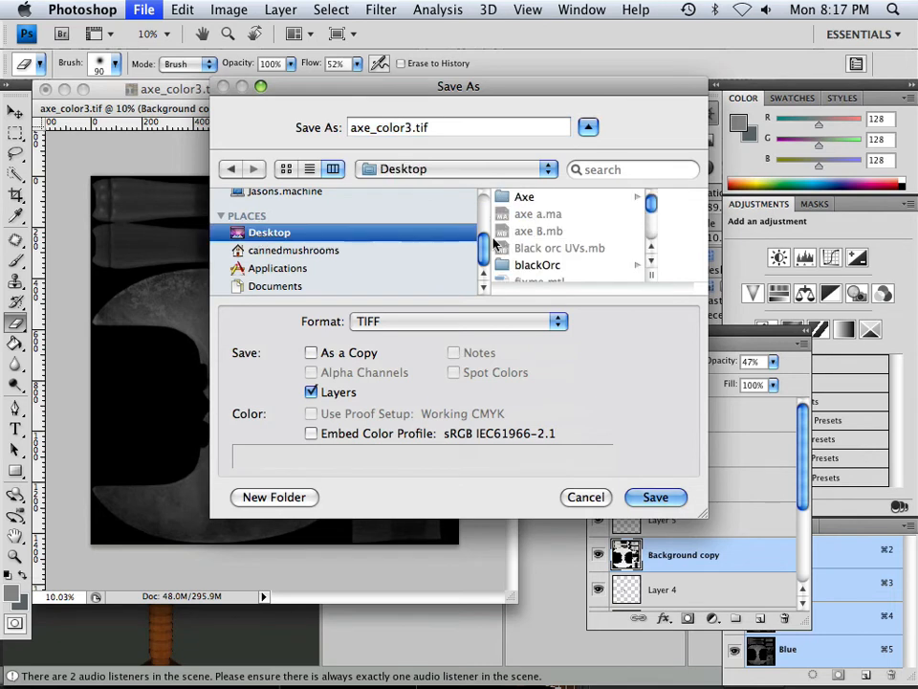
scroll(558, 242, down, 2)
scroll(555, 207, up, 2)
click(532, 197)
scroll(596, 216, down, 3)
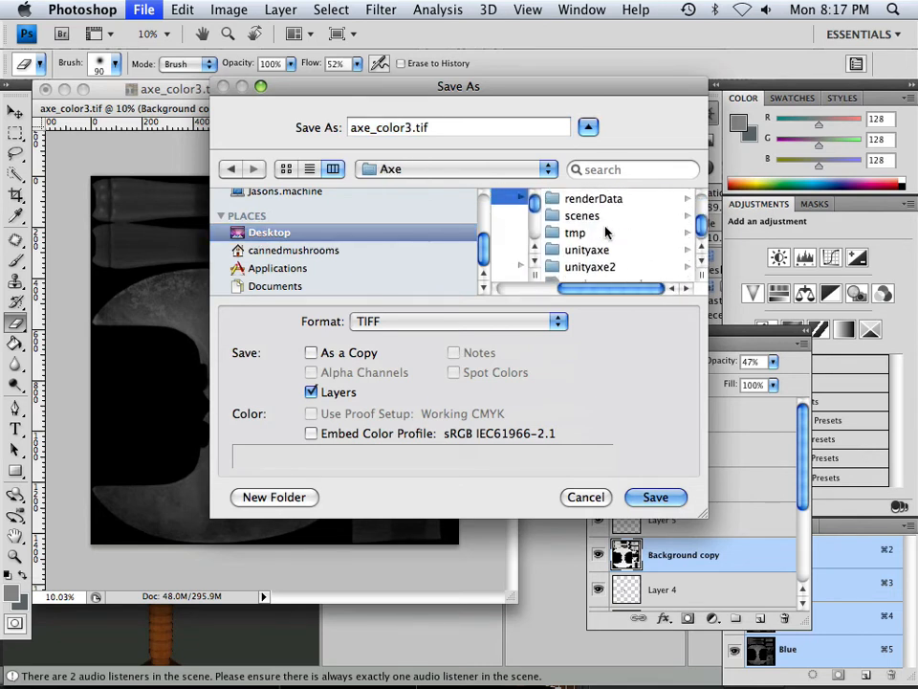
click(600, 258)
click(612, 197)
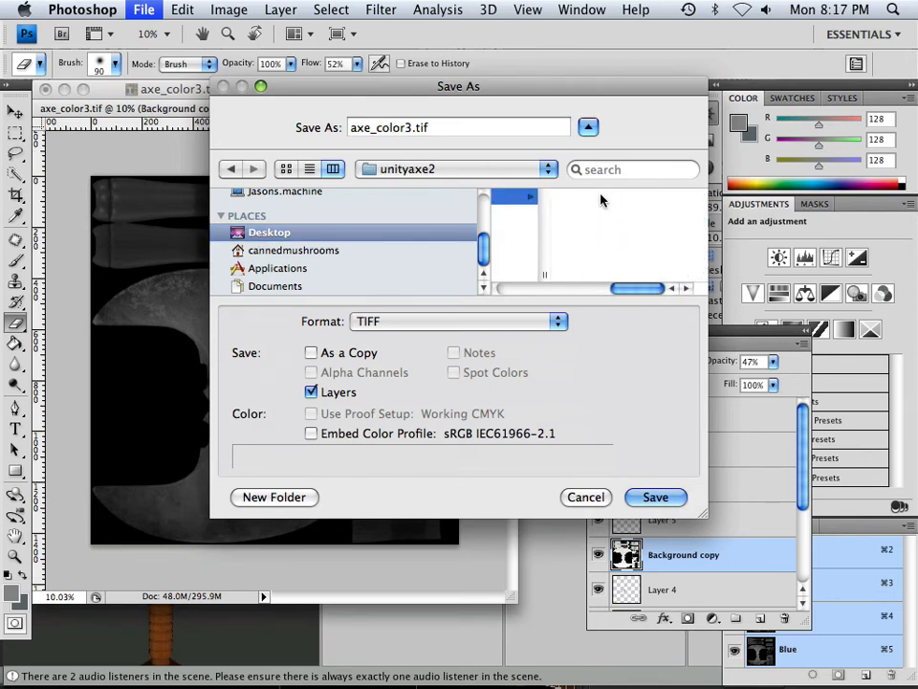
Step: Save the texture as axe_Bump.tif in TIFF format in the project's Standard Assets/axe/axe.fbm folder
click(606, 196)
click(612, 197)
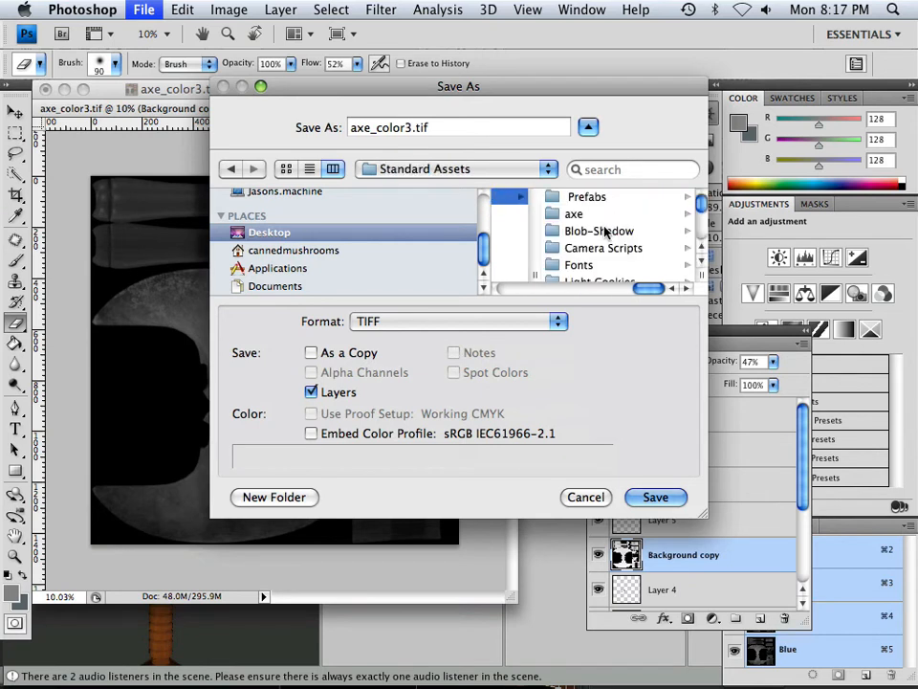
scroll(593, 230, down, 2)
scroll(579, 216, up, 2)
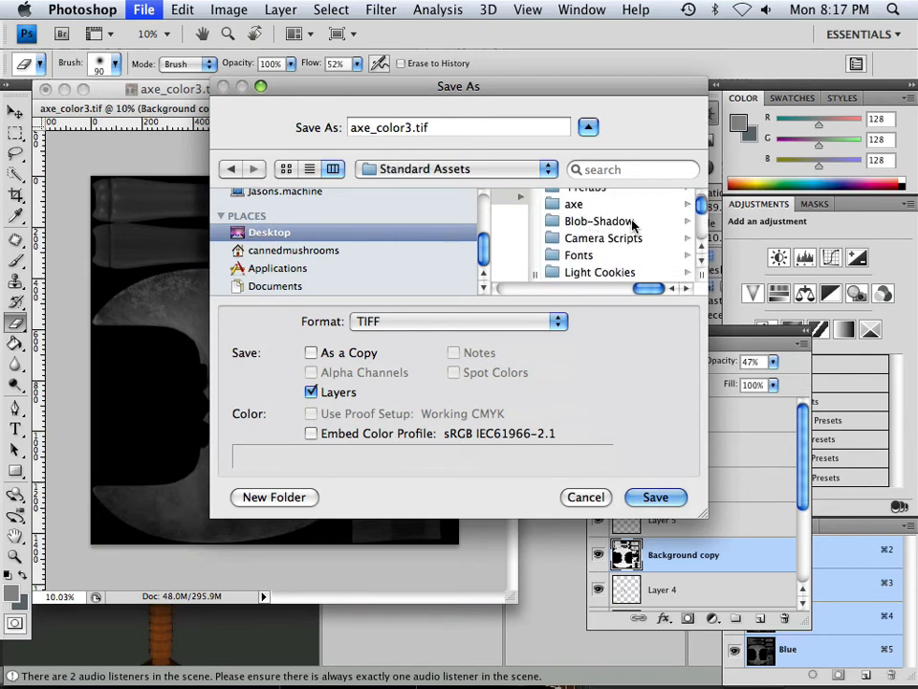
click(587, 203)
click(597, 198)
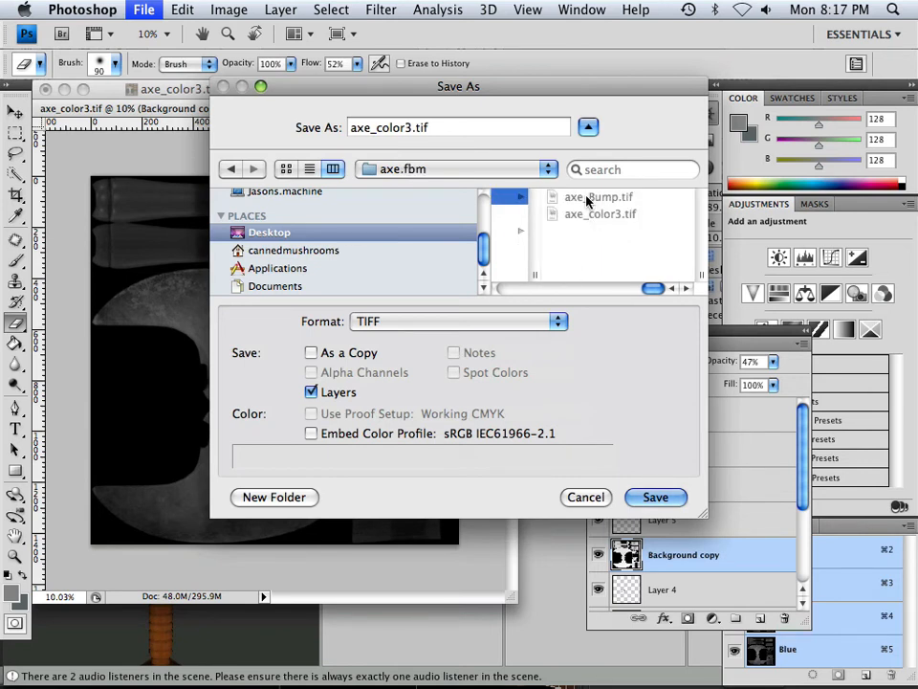
click(588, 202)
drag(652, 288, 522, 288)
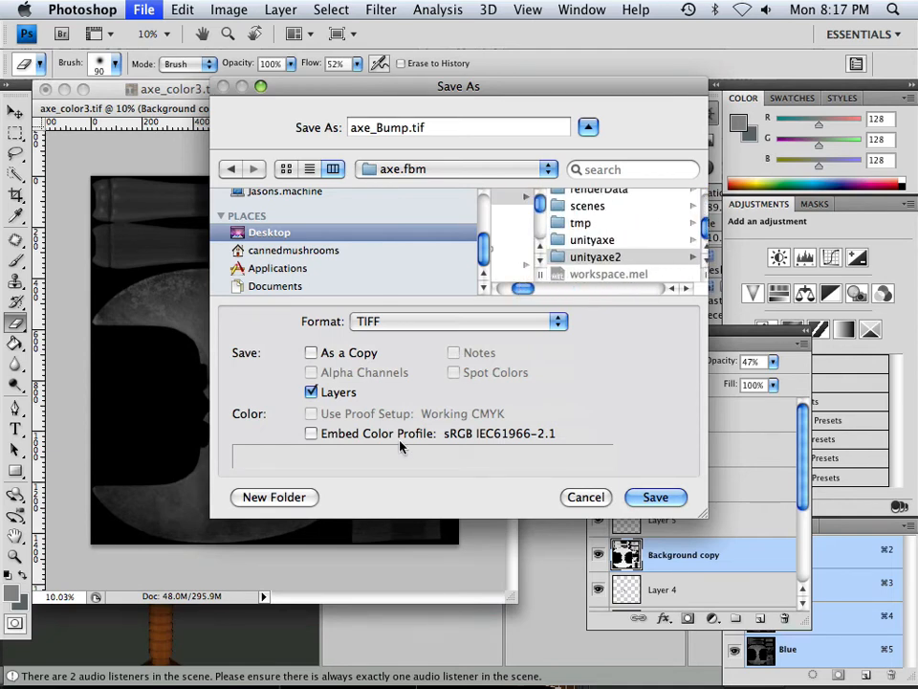
Step: Return to Unity and assign the axe_Bump texture as the bumpmap of the axe's material
click(357, 630)
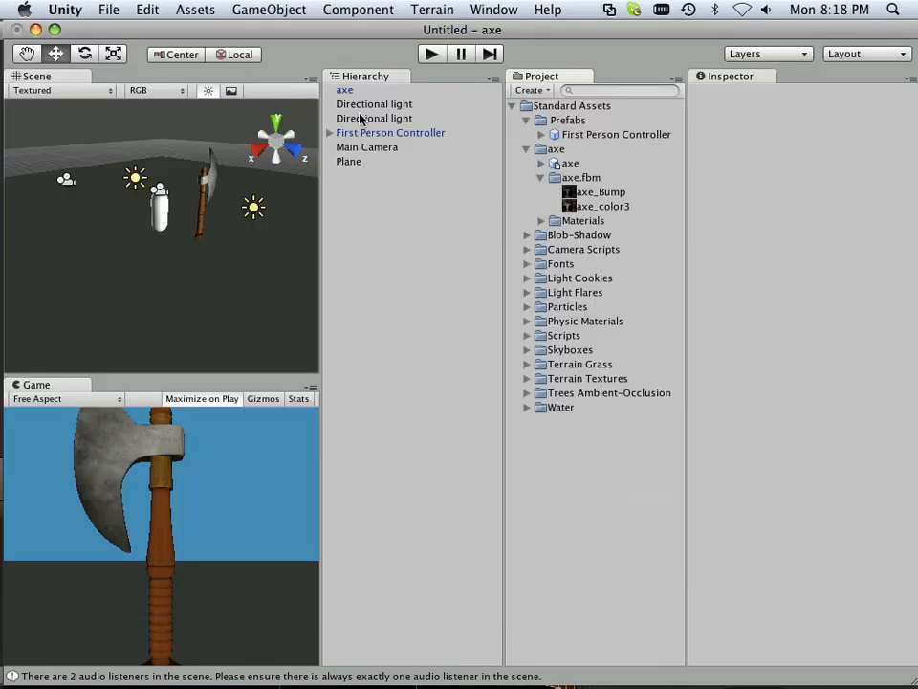
click(360, 132)
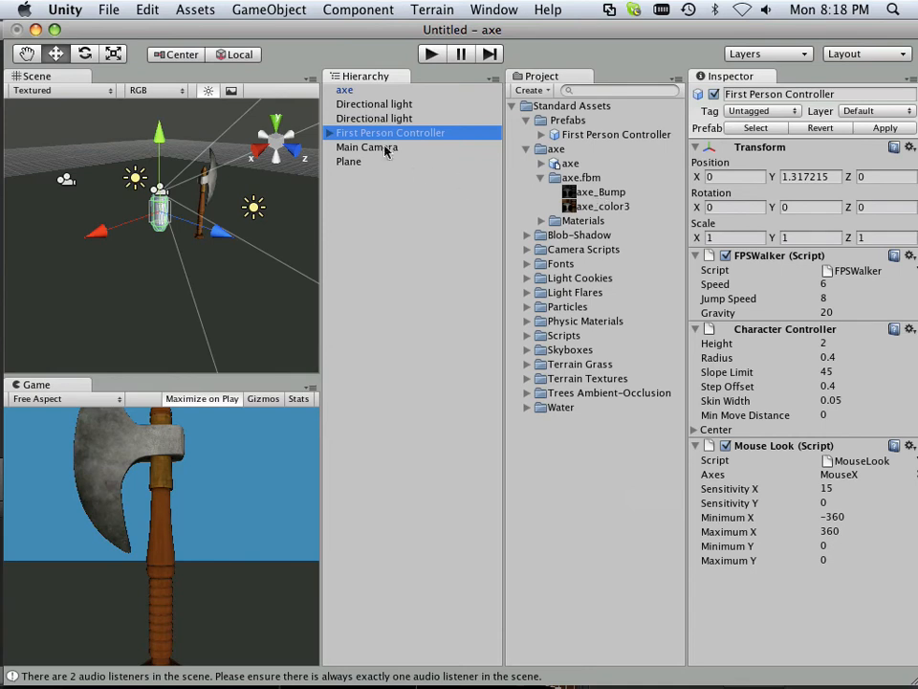
click(344, 89)
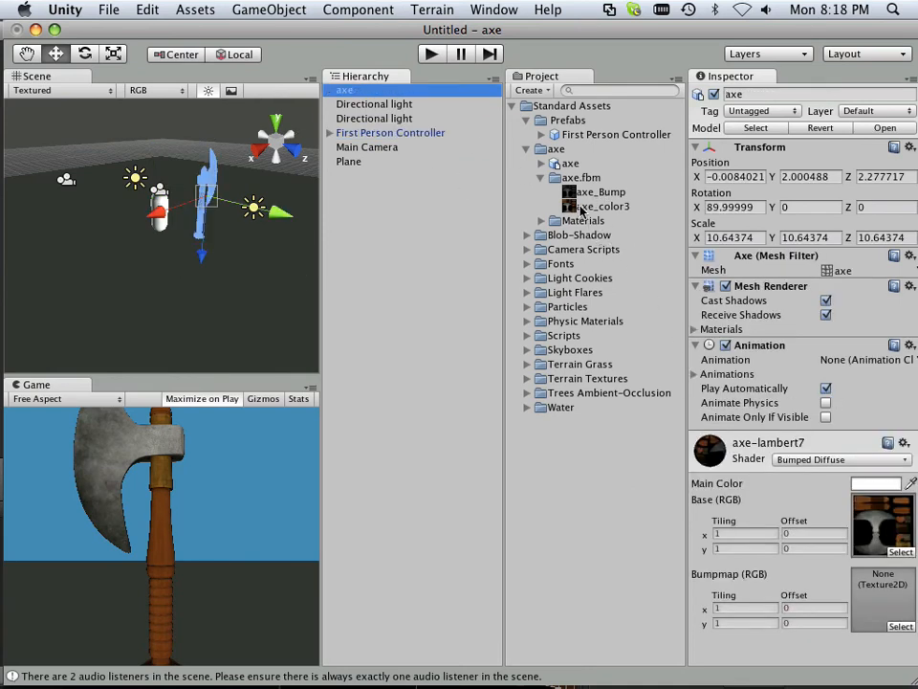
mouse_move(568, 196)
mouse_down()
mouse_move(842, 371)
mouse_move(866, 607)
mouse_up()
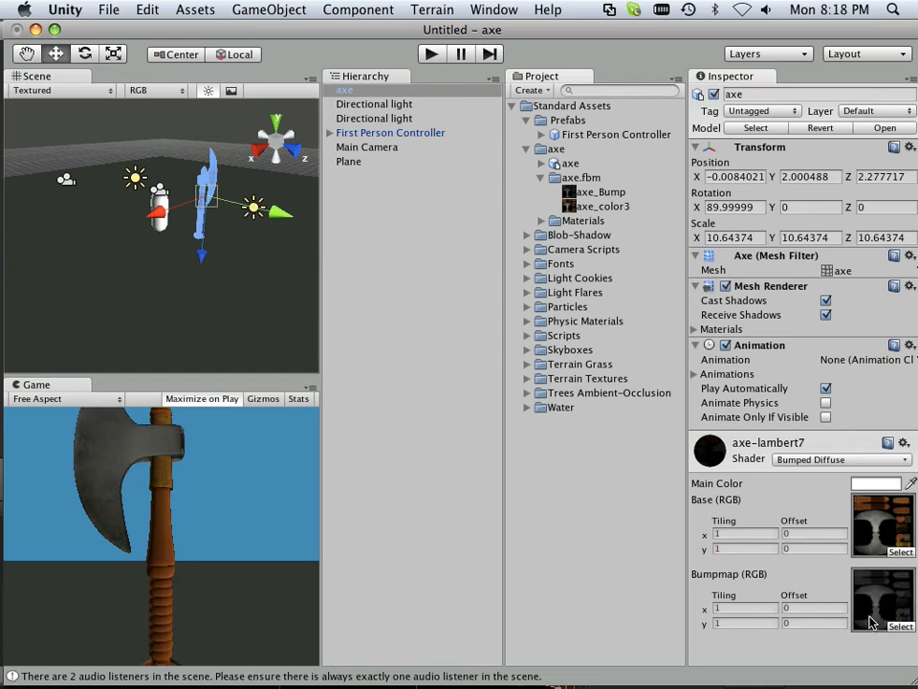
Step: Review the available maximum texture sizes in the import settings of axe_Bump, keeping 1024
click(578, 195)
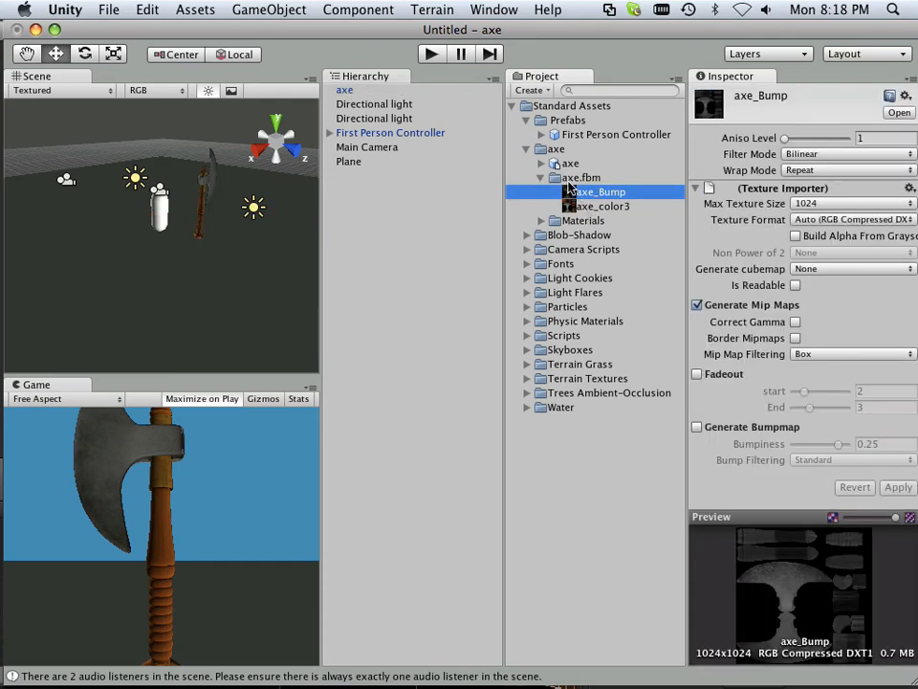
click(805, 204)
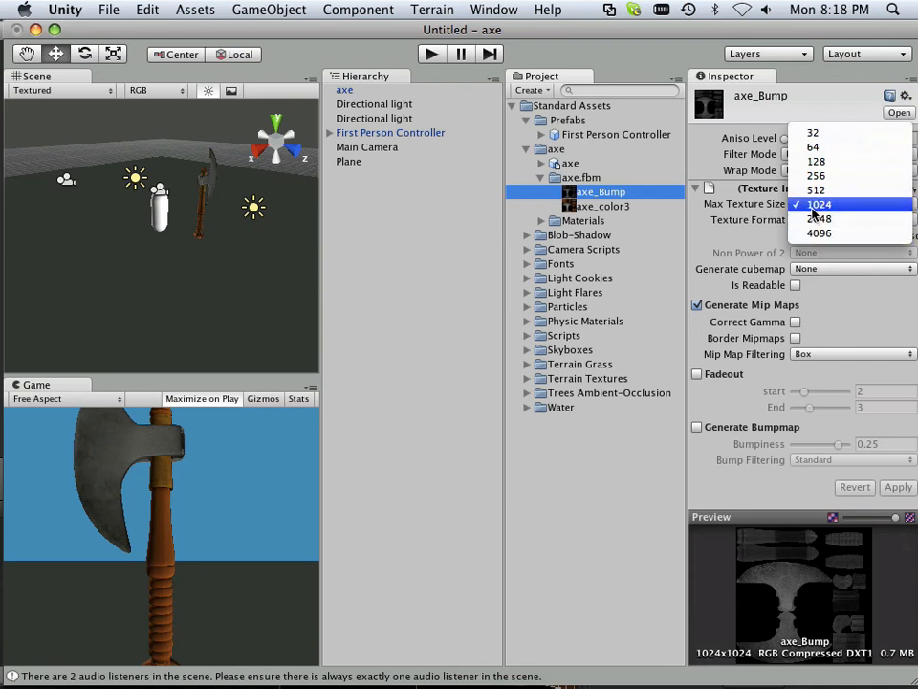
click(813, 207)
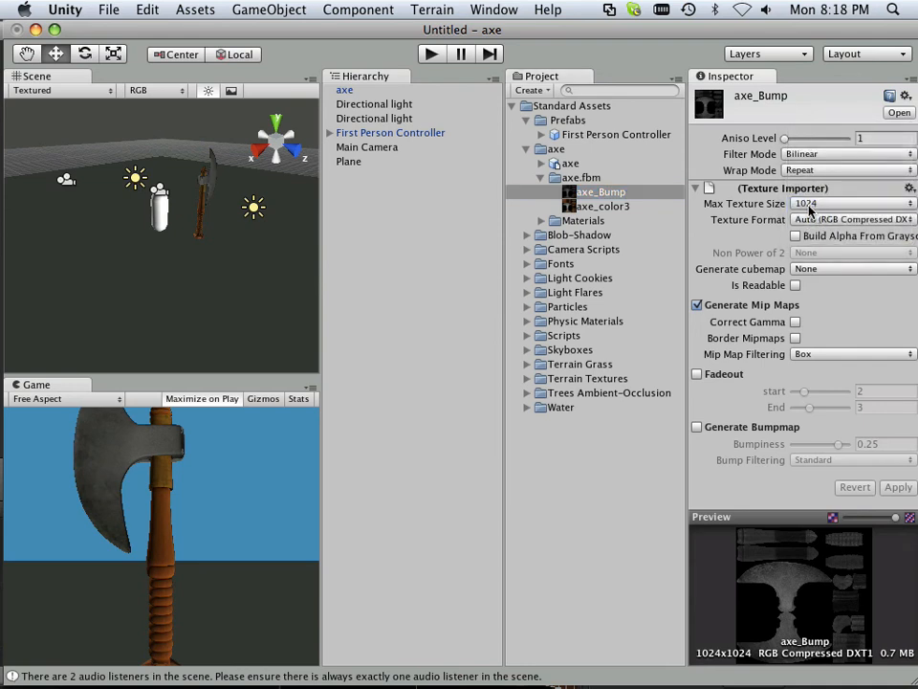
click(810, 207)
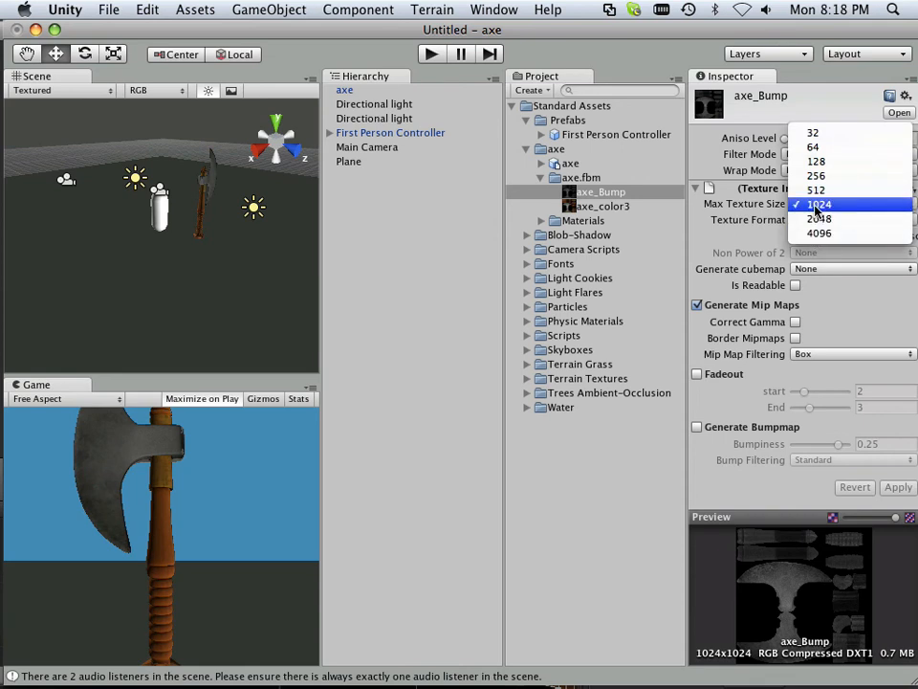
click(816, 205)
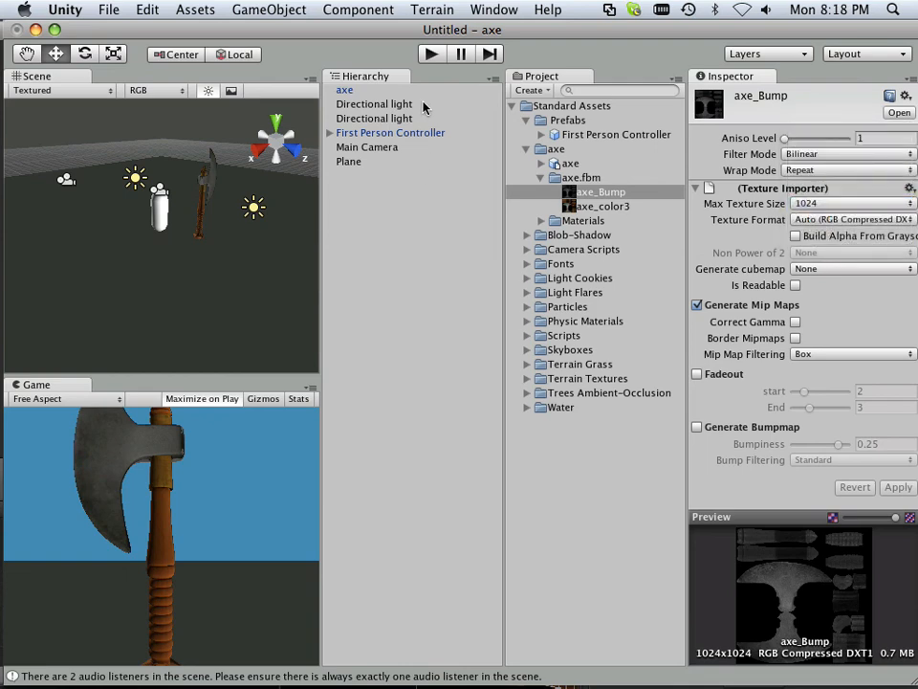
Step: Play the scene to test how the axe looks with its bumpmap
click(429, 56)
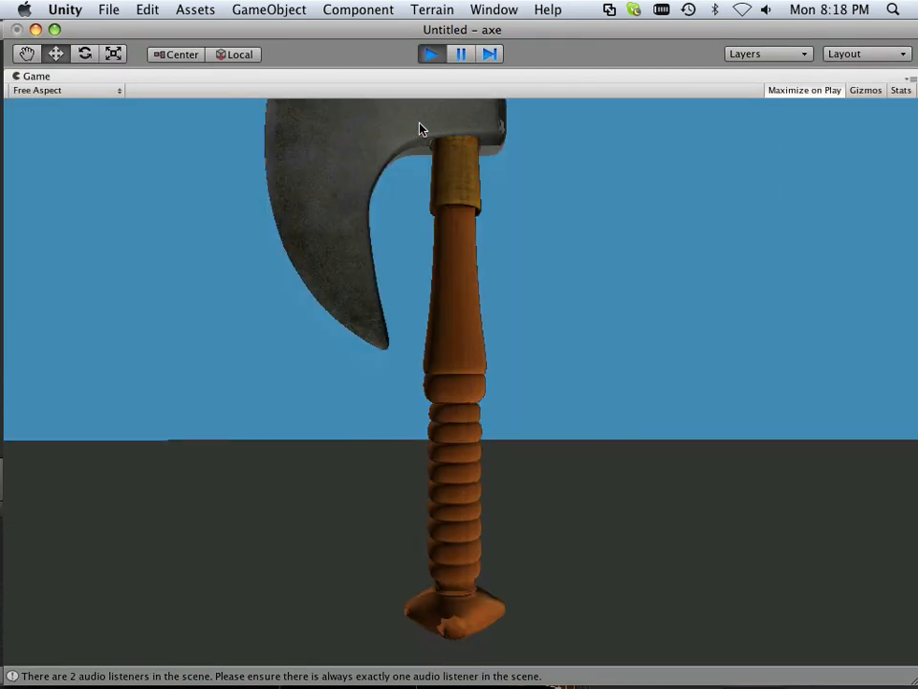